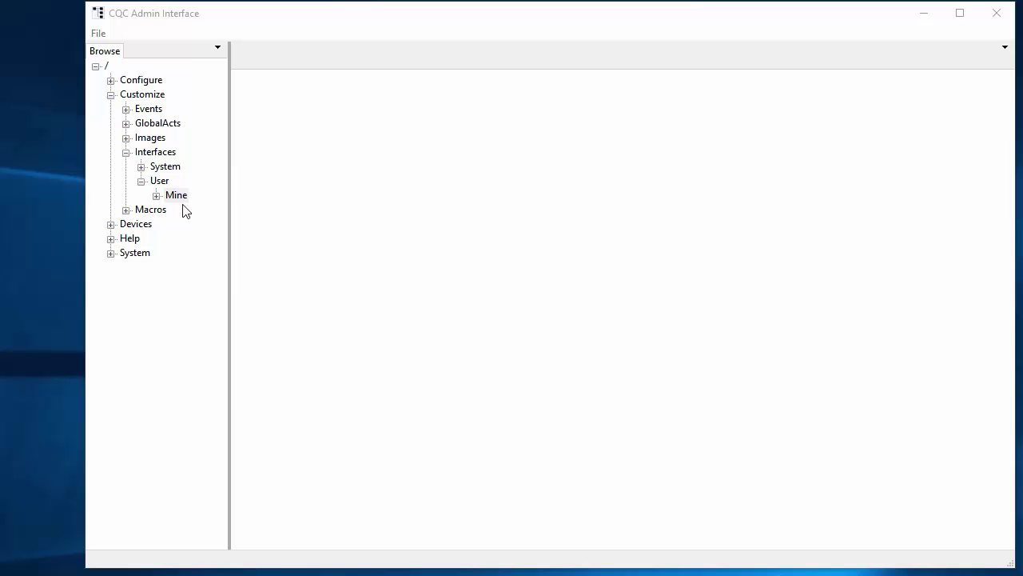
Create a child scope named Nav1 under the Mine interfaces scope
{"action": "left_click", "coordinate": [146, 156]}
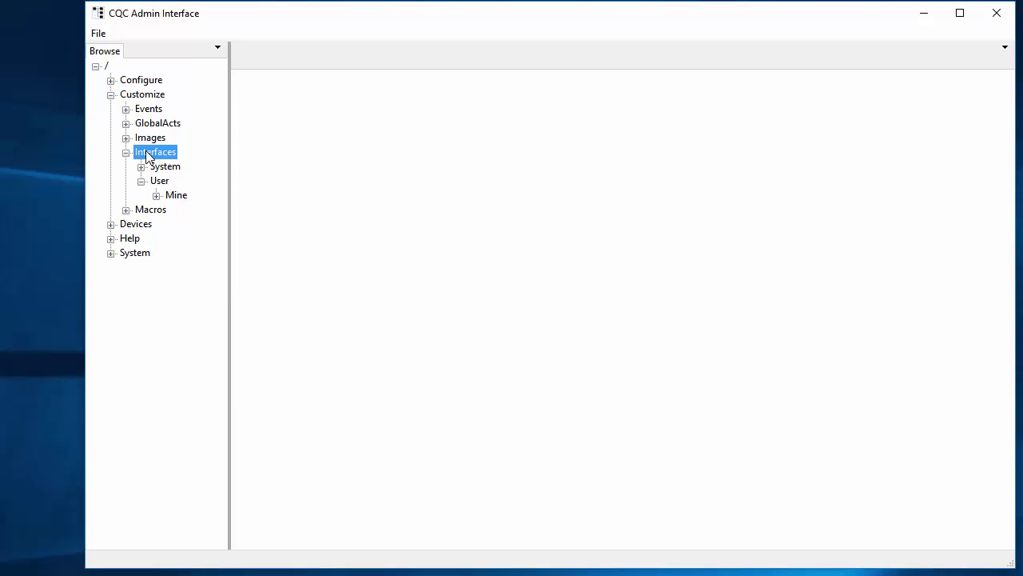
{"action": "left_click", "coordinate": [157, 196]}
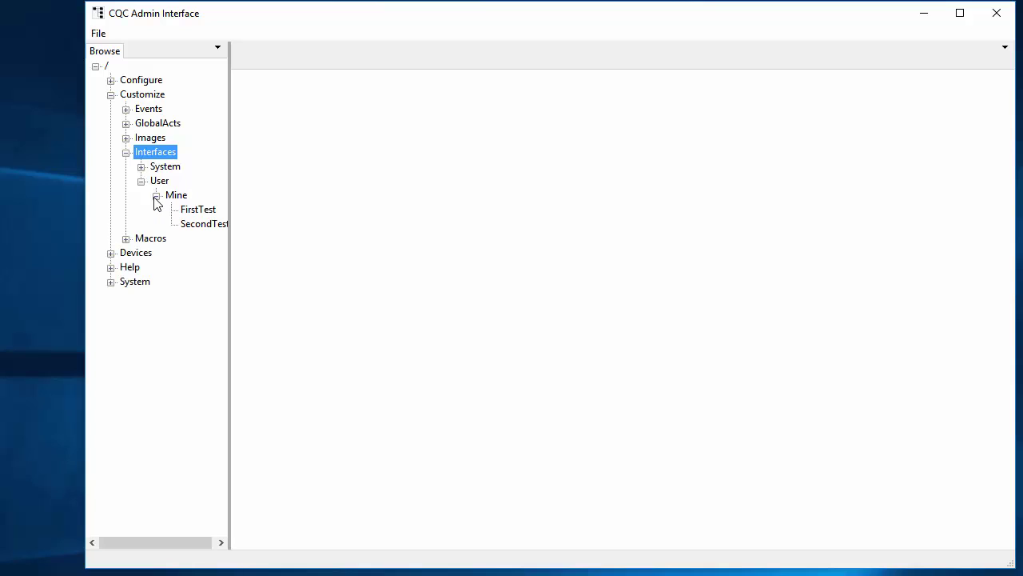
{"action": "left_click", "coordinate": [222, 542]}
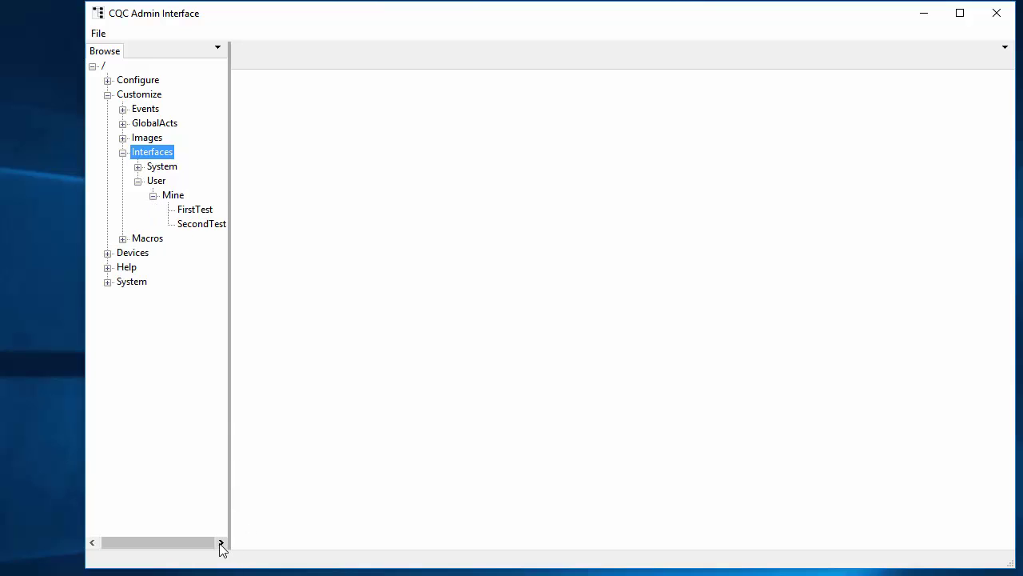
{"action": "left_click", "coordinate": [174, 197]}
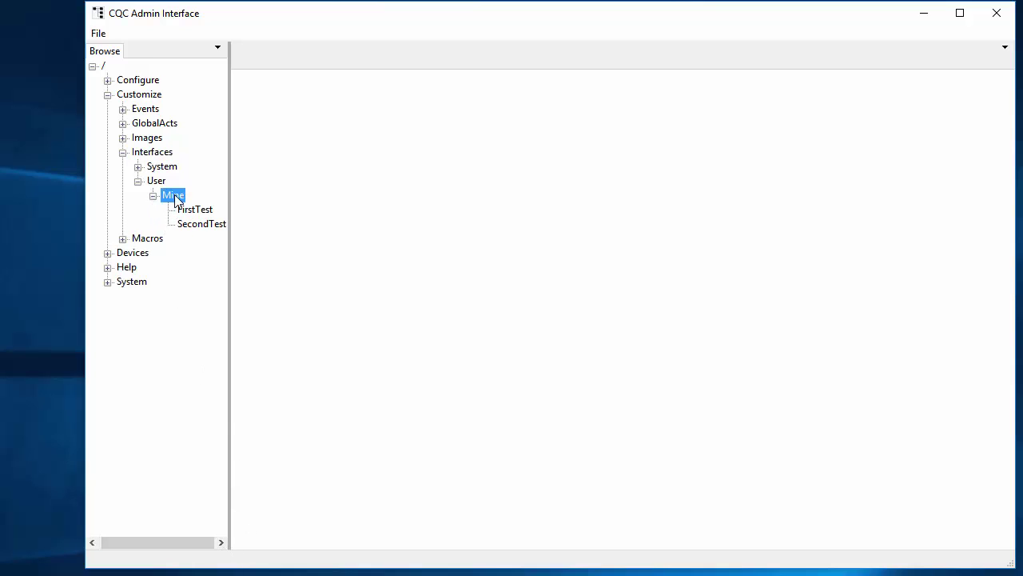
{"action": "right_click", "coordinate": [175, 199]}
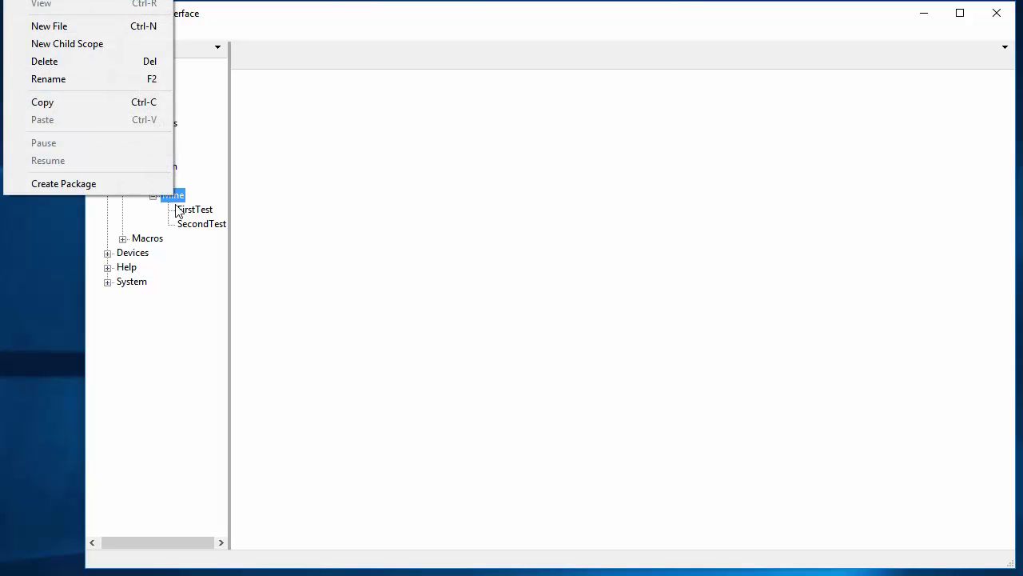
{"action": "left_click", "coordinate": [119, 43]}
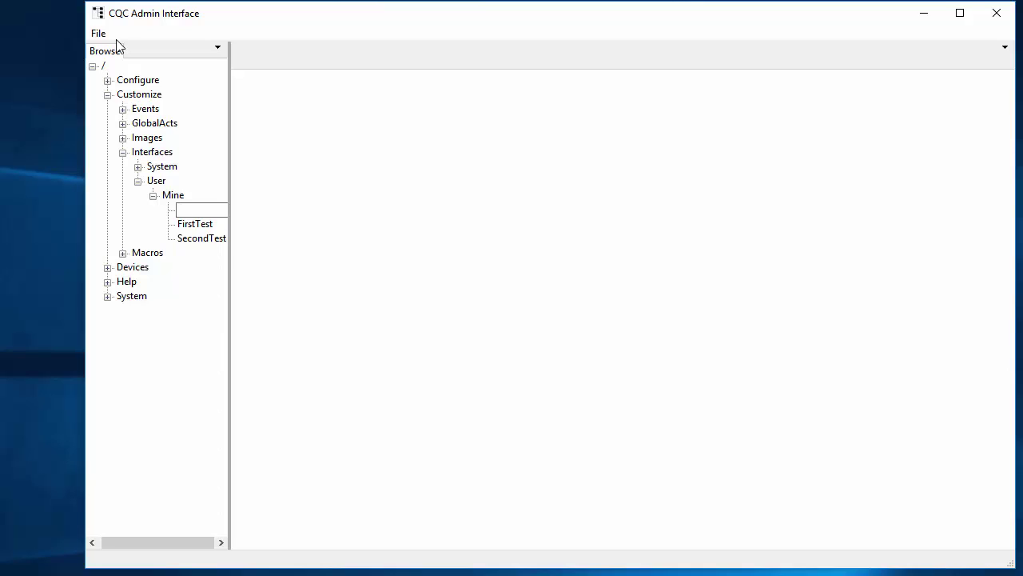
{"action": "type", "text": "Nav1"}
{"action": "key", "text": "Return"}
Add a new template file named One inside Nav1
{"action": "right_click", "coordinate": [189, 211]}
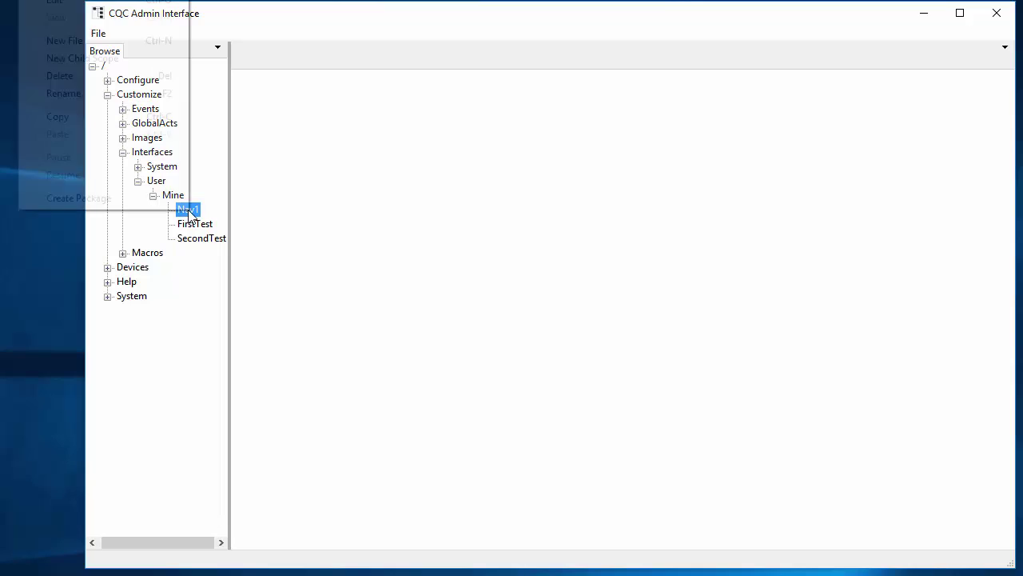
{"action": "left_click", "coordinate": [146, 41]}
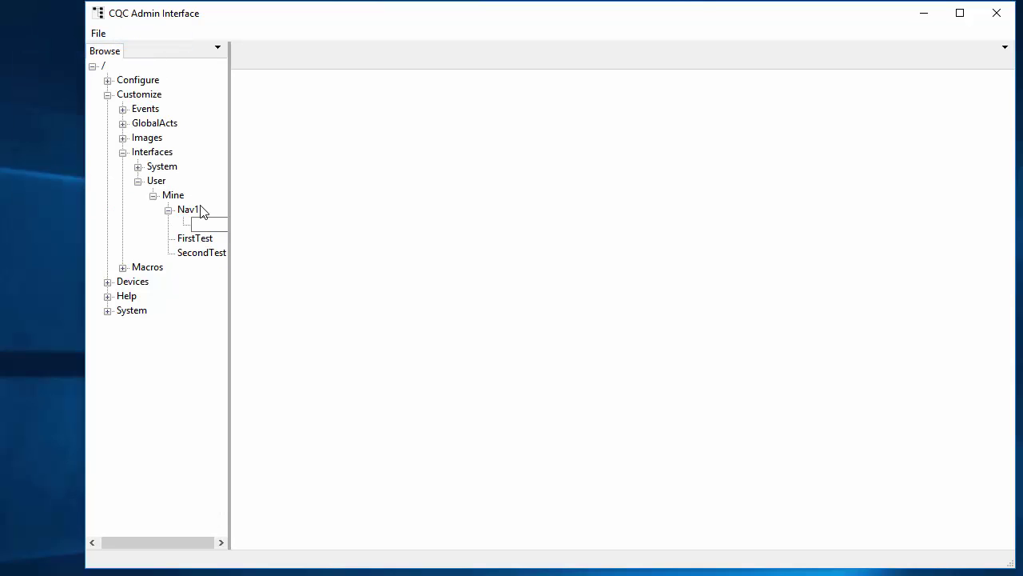
{"action": "type", "text": "One"}
Open the One template and set its size to 640,380
{"action": "double_click", "coordinate": [202, 225]}
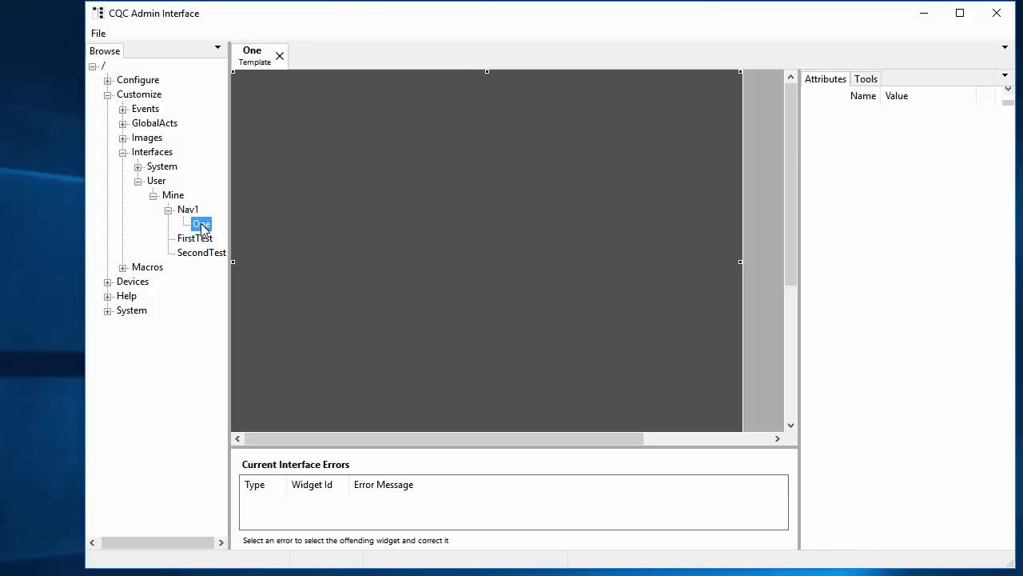
{"action": "left_click", "coordinate": [932, 159]}
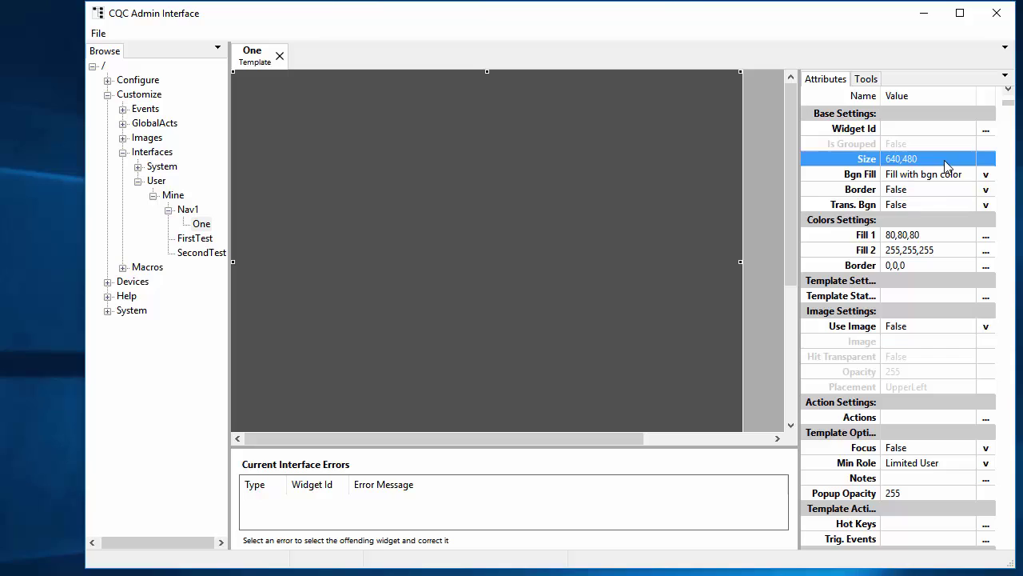
{"action": "type", "text": "640,380"}
{"action": "key", "text": "Return"}
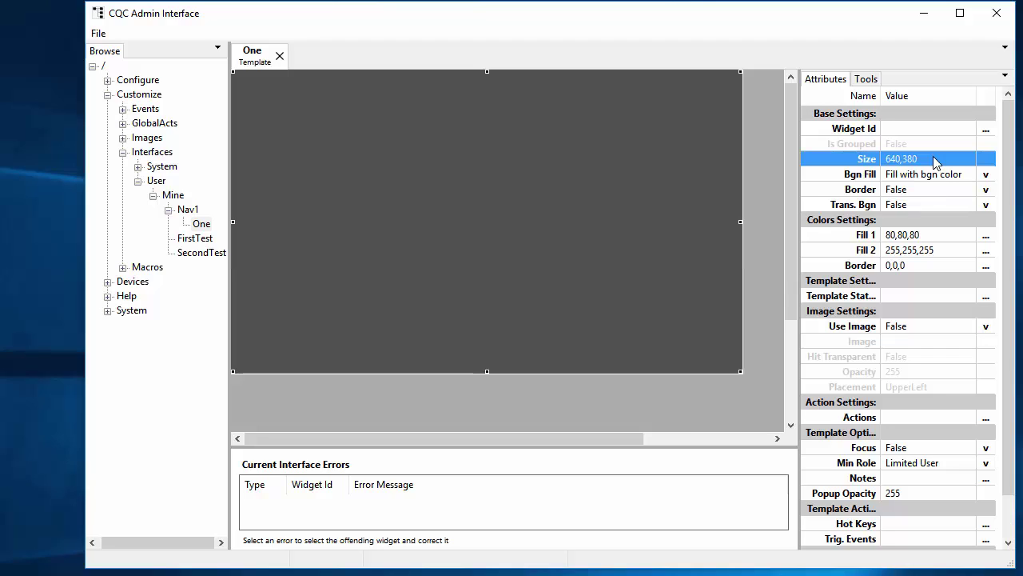
Add an enlarged static text widget reading One to the template
{"action": "right_click", "coordinate": [412, 199]}
{"action": "mouse_move", "coordinate": [232, 3]}
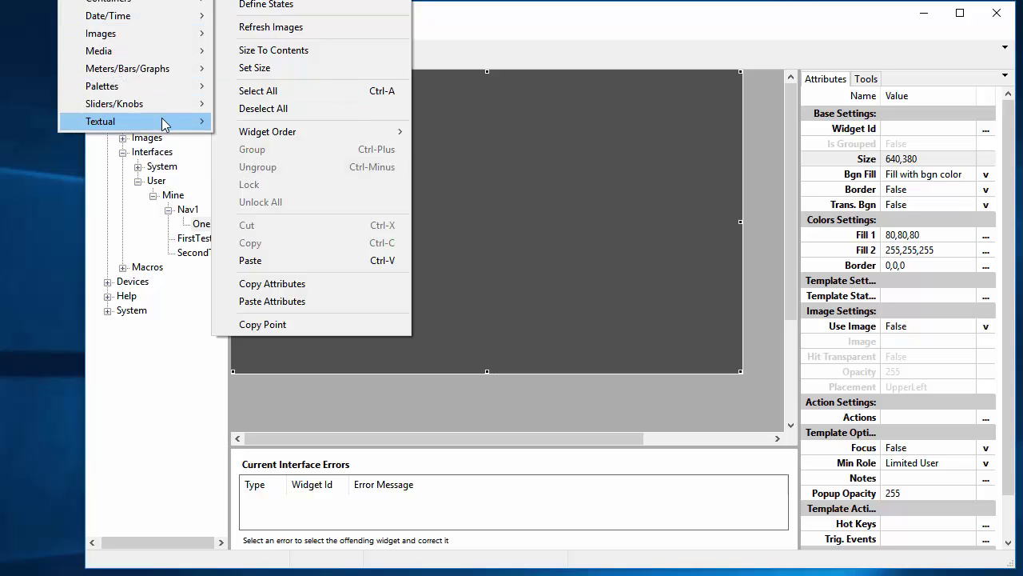
{"action": "mouse_move", "coordinate": [164, 124]}
{"action": "left_click", "coordinate": [10, 210]}
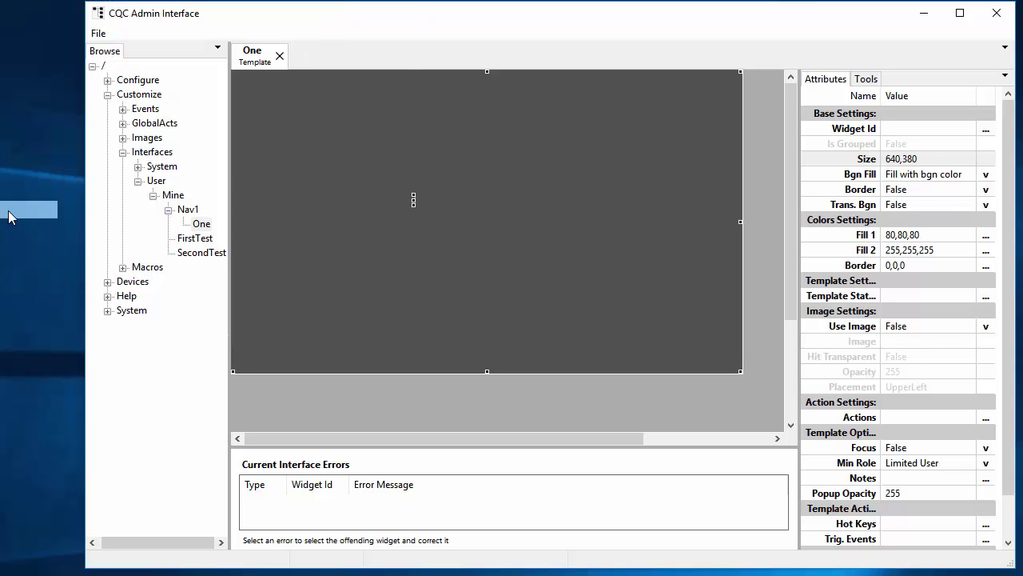
{"action": "left_click_drag", "start_coordinate": [503, 206], "coordinate": [587, 249]}
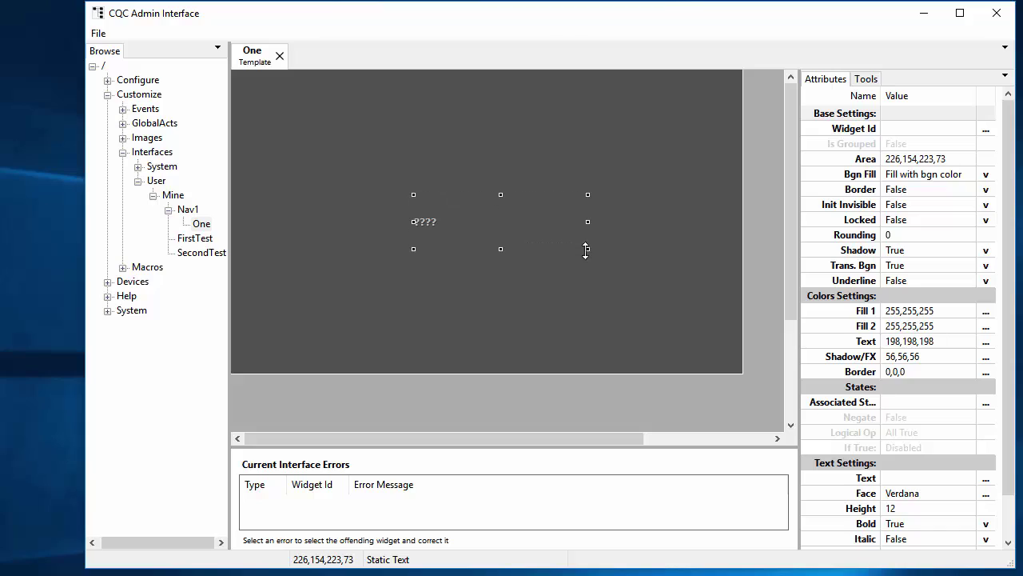
{"action": "left_click", "coordinate": [925, 477]}
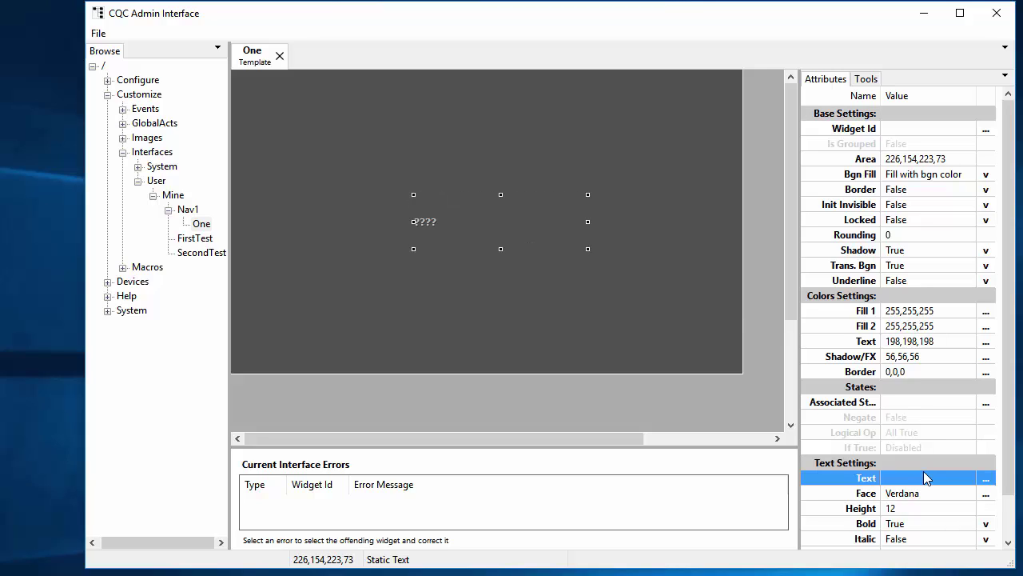
{"action": "left_click", "coordinate": [922, 472]}
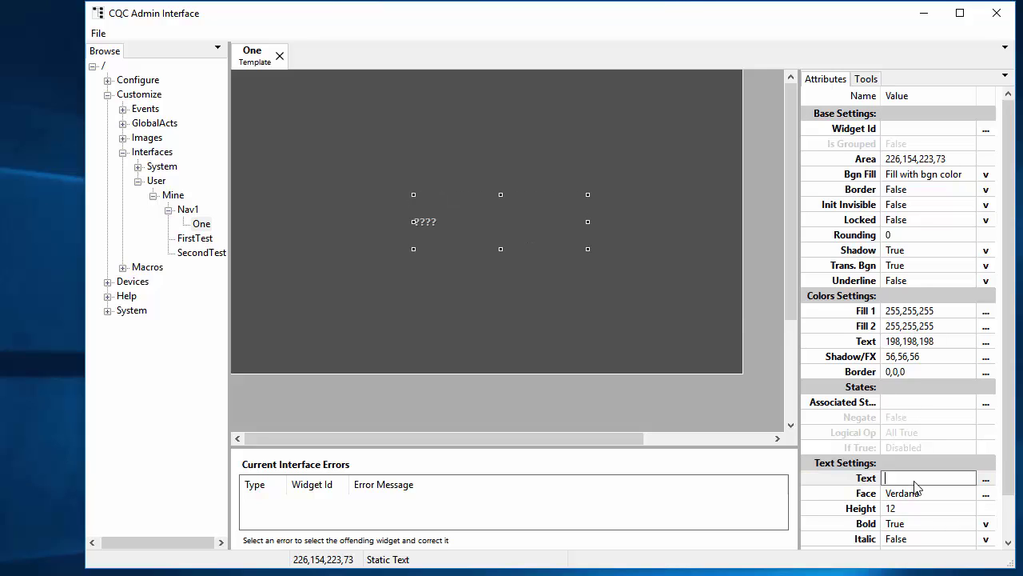
{"action": "type", "text": "One"}
{"action": "key", "text": "Return"}
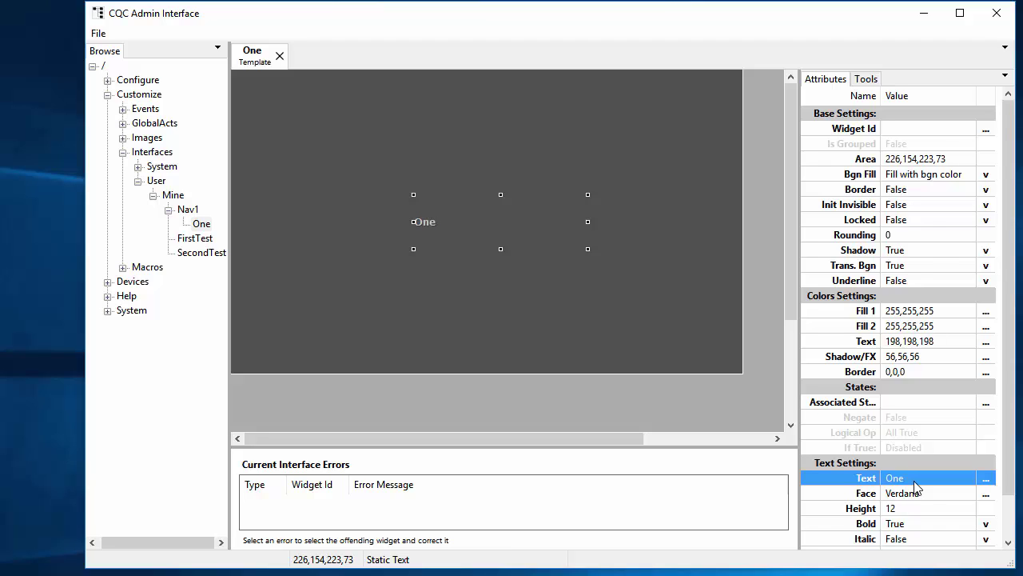
Give the One title height 24, centre it horizontally, and nudge it up-left
{"action": "scroll", "coordinate": [912, 463], "scroll_direction": "down", "scroll_amount": 2}
{"action": "left_click", "coordinate": [911, 417]}
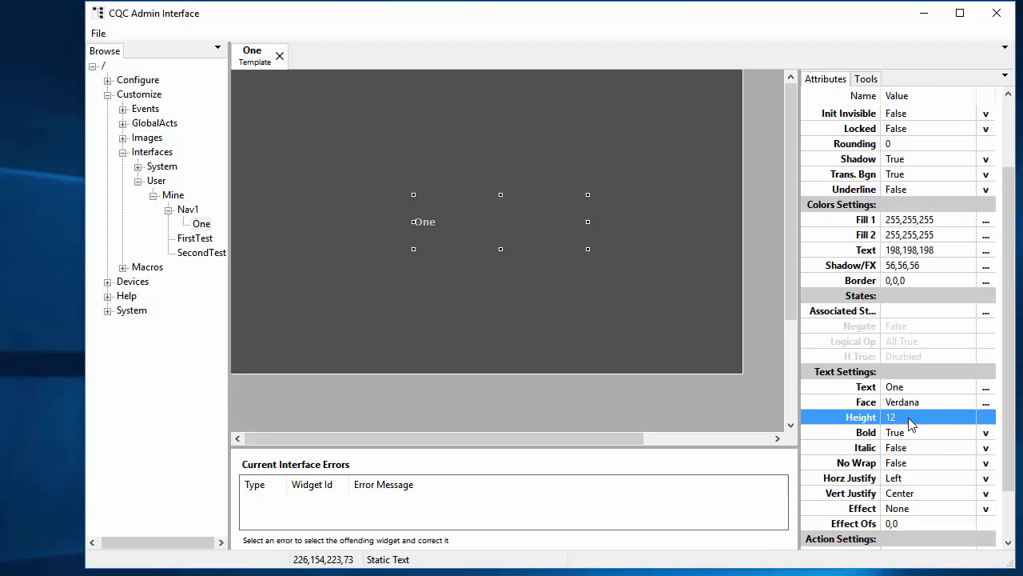
{"action": "scroll", "coordinate": [912, 424], "scroll_direction": "up", "scroll_amount": 11}
{"action": "scroll", "coordinate": [910, 422], "scroll_direction": "up", "scroll_amount": 1}
{"action": "left_click", "coordinate": [935, 479]}
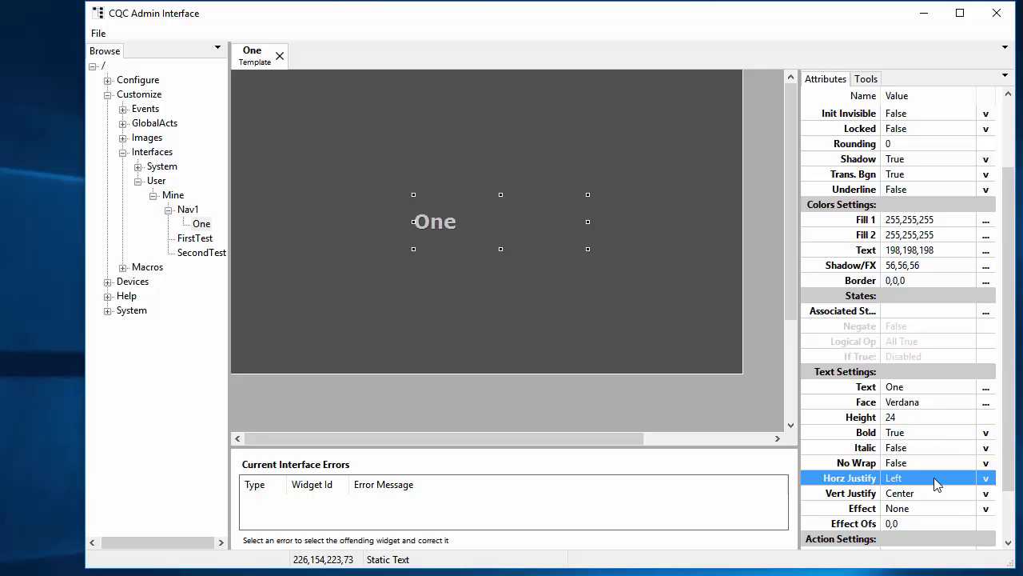
{"action": "left_click", "coordinate": [986, 478]}
{"action": "left_click", "coordinate": [934, 530]}
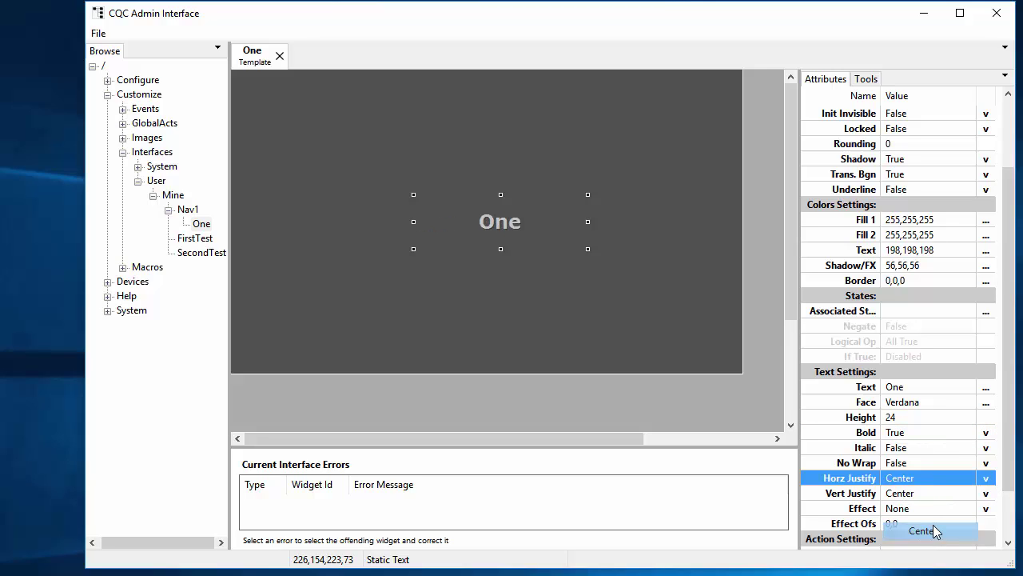
{"action": "left_click_drag", "start_coordinate": [500, 220], "coordinate": [488, 206]}
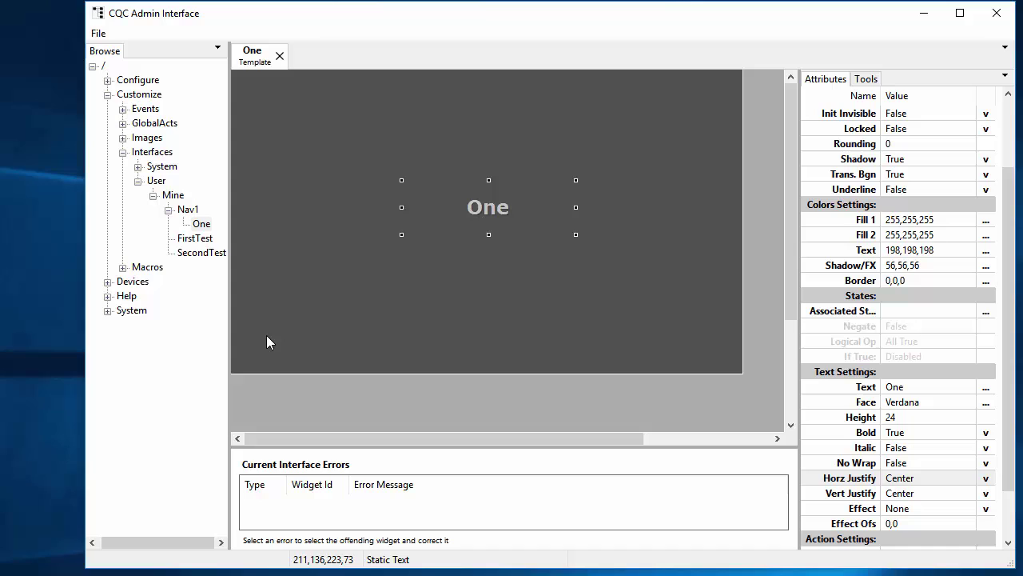
Add a command button to template One and label it Two
{"action": "right_click", "coordinate": [444, 336]}
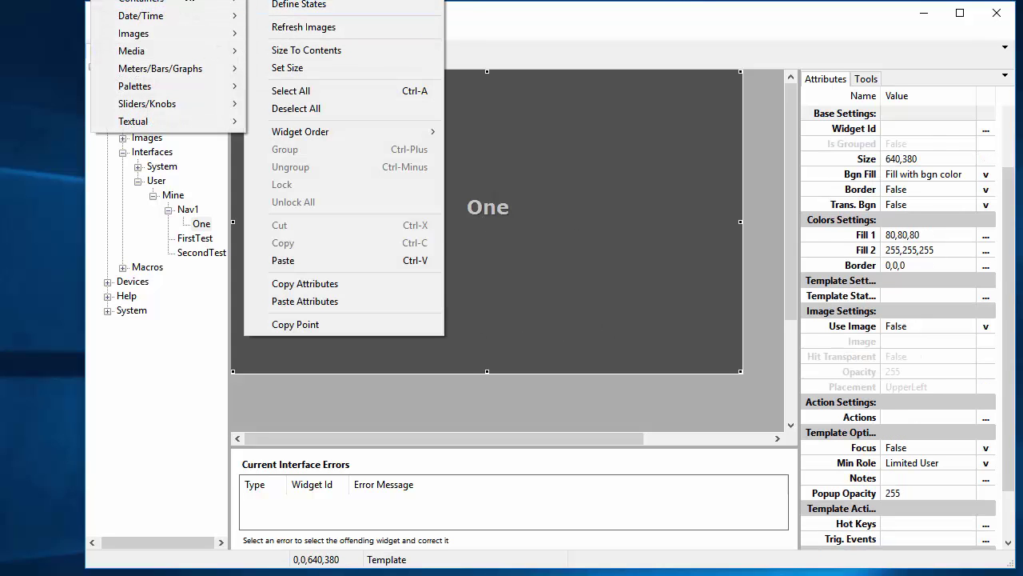
{"action": "mouse_move", "coordinate": [160, 3]}
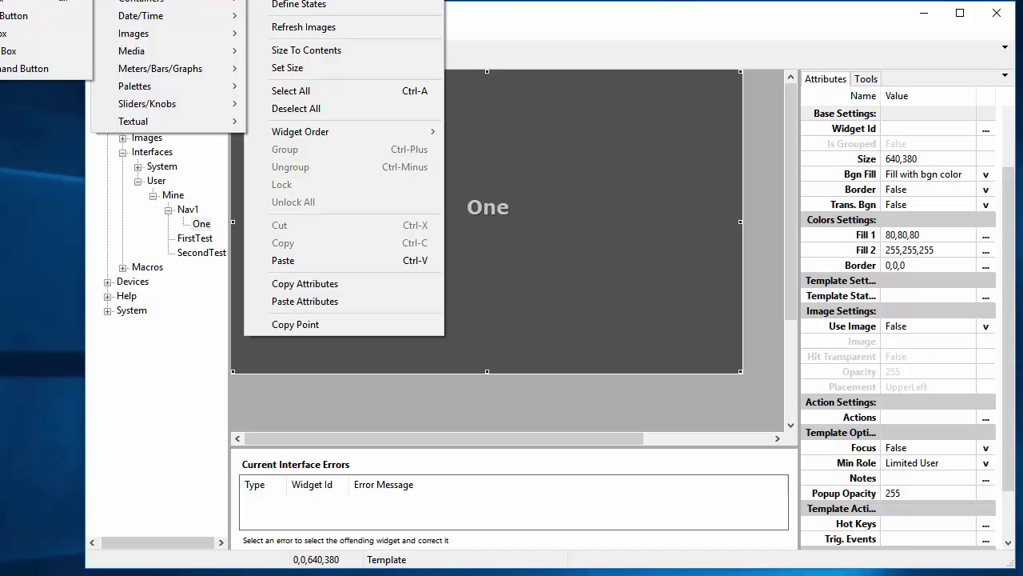
{"action": "left_click", "coordinate": [24, 68]}
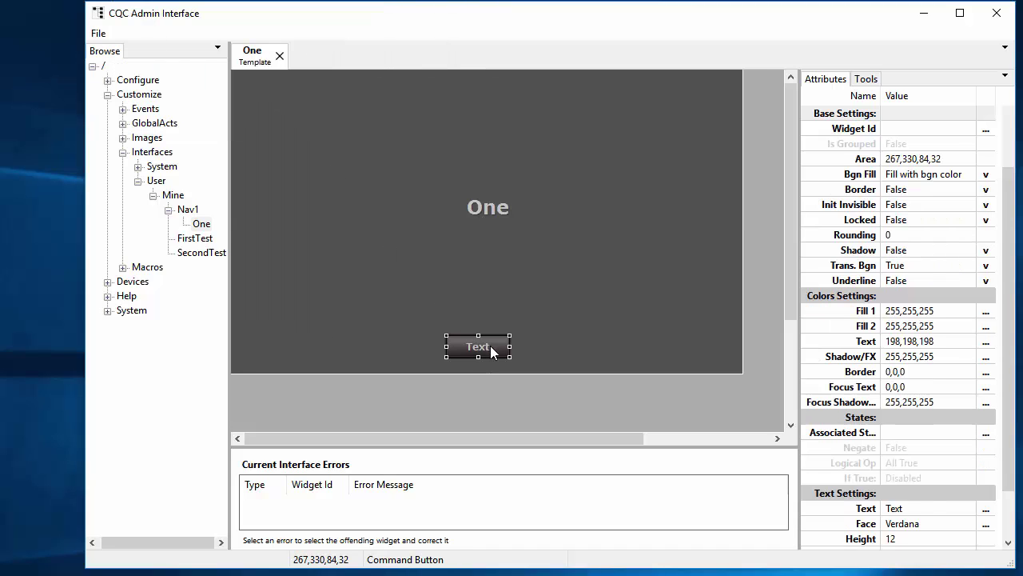
{"action": "left_click_drag", "start_coordinate": [297, 345], "coordinate": [297, 346]}
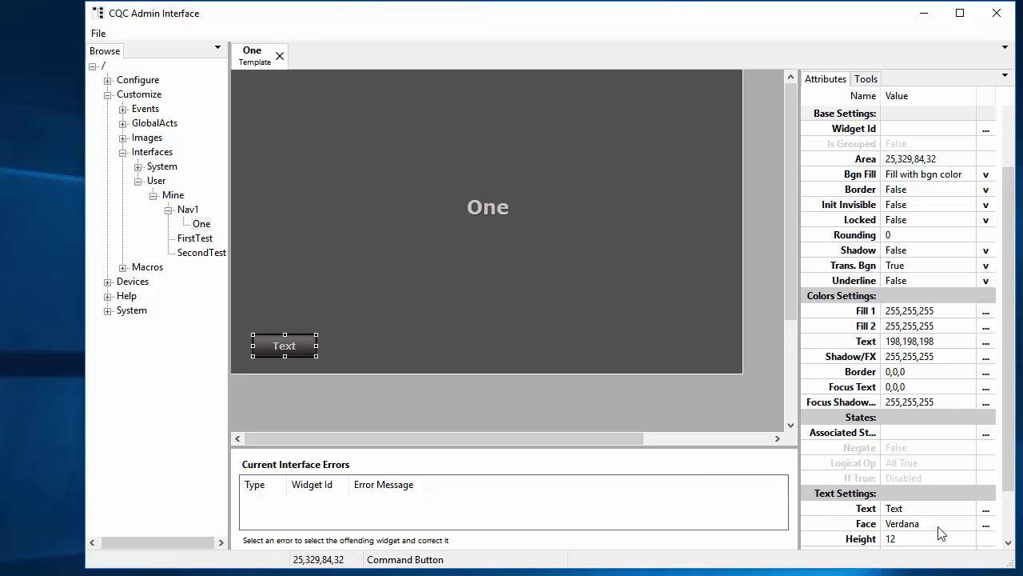
{"action": "scroll", "coordinate": [942, 534], "scroll_direction": "down", "scroll_amount": 3}
{"action": "left_click", "coordinate": [910, 372]}
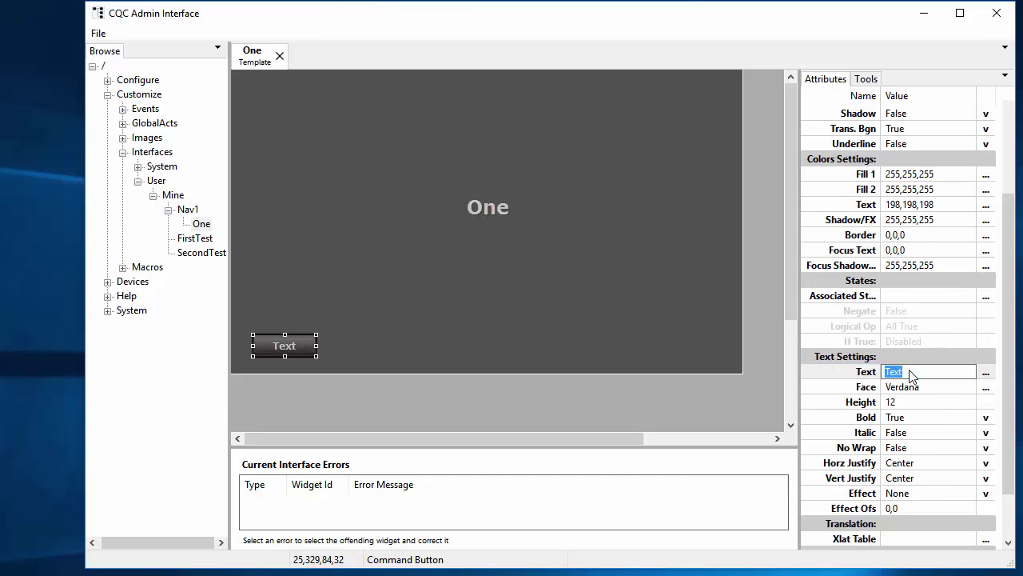
{"action": "type", "text": "Two"}
{"action": "key", "text": "Return"}
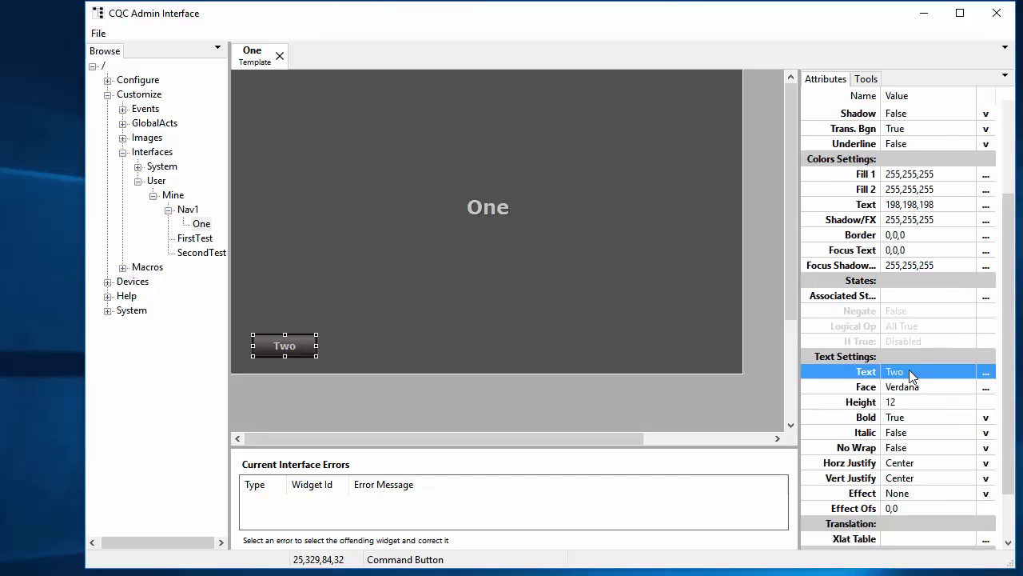
{"action": "scroll", "coordinate": [985, 448], "scroll_direction": "down", "scroll_amount": 2}
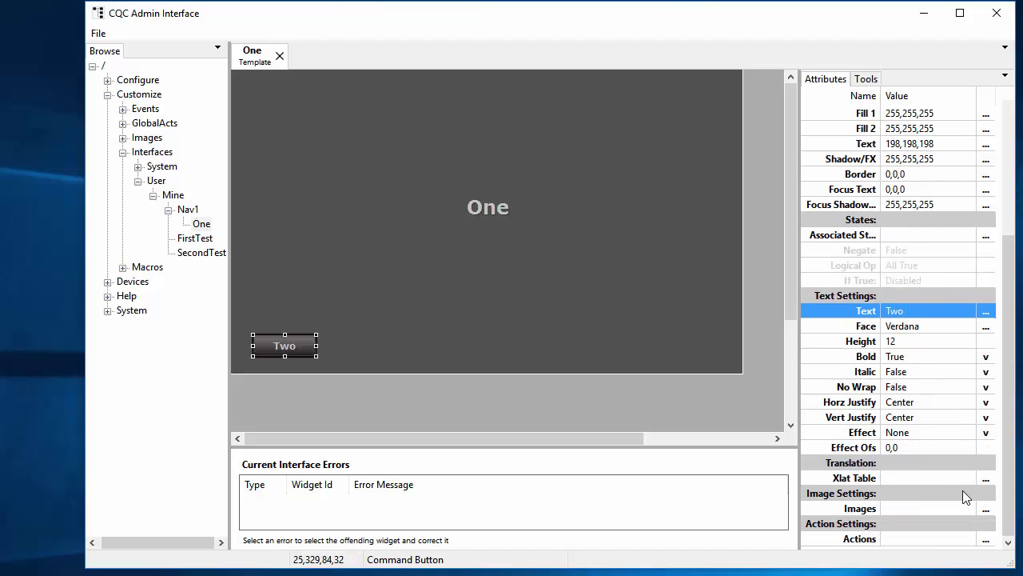
{"action": "left_click", "coordinate": [924, 539]}
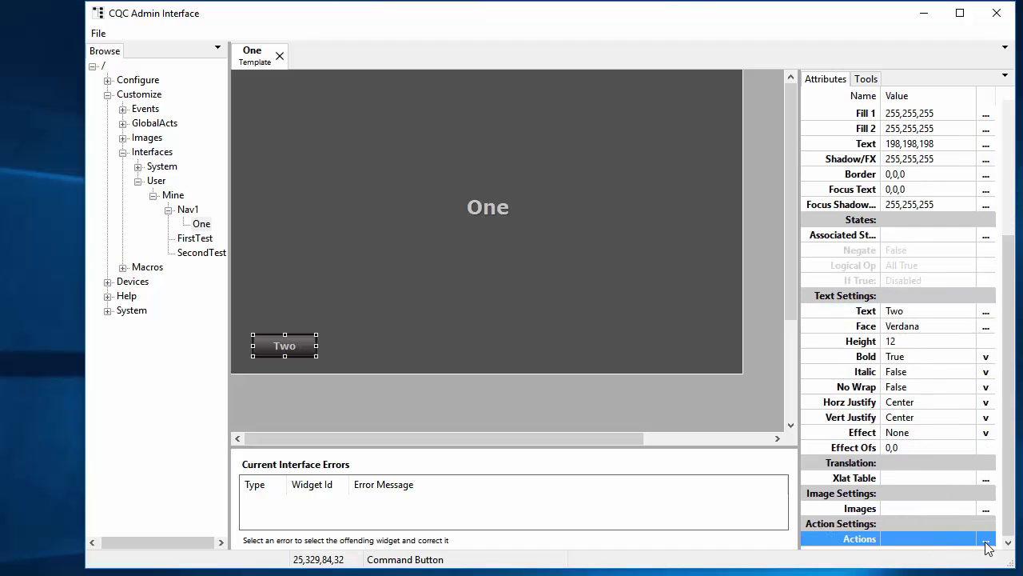
{"action": "left_click", "coordinate": [624, 418]}
{"action": "left_click", "coordinate": [316, 231]}
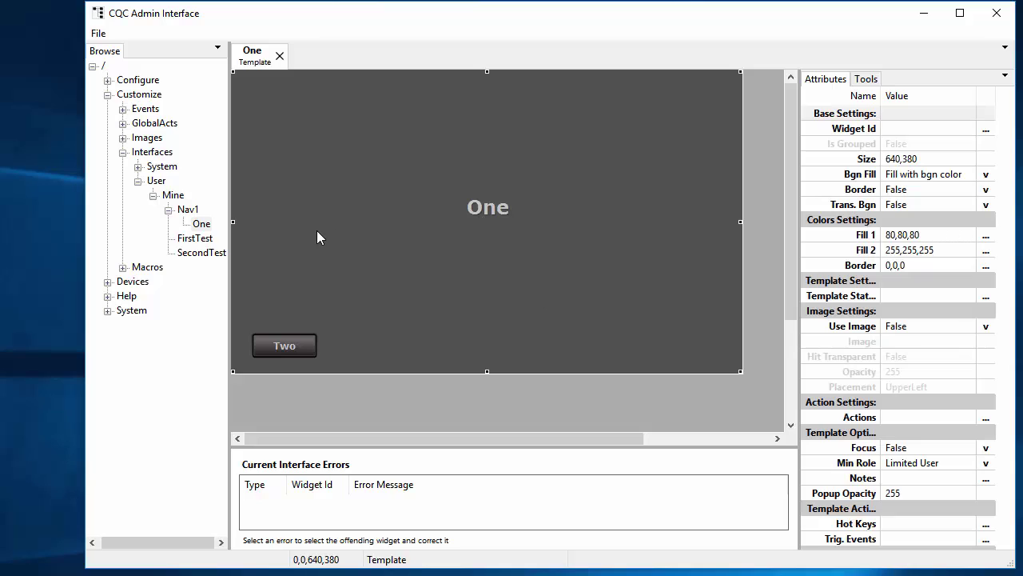
Copy template One into Nav1, rename the copy Two, and reselect the Two button
{"action": "left_click", "coordinate": [202, 224]}
{"action": "right_click", "coordinate": [203, 228]}
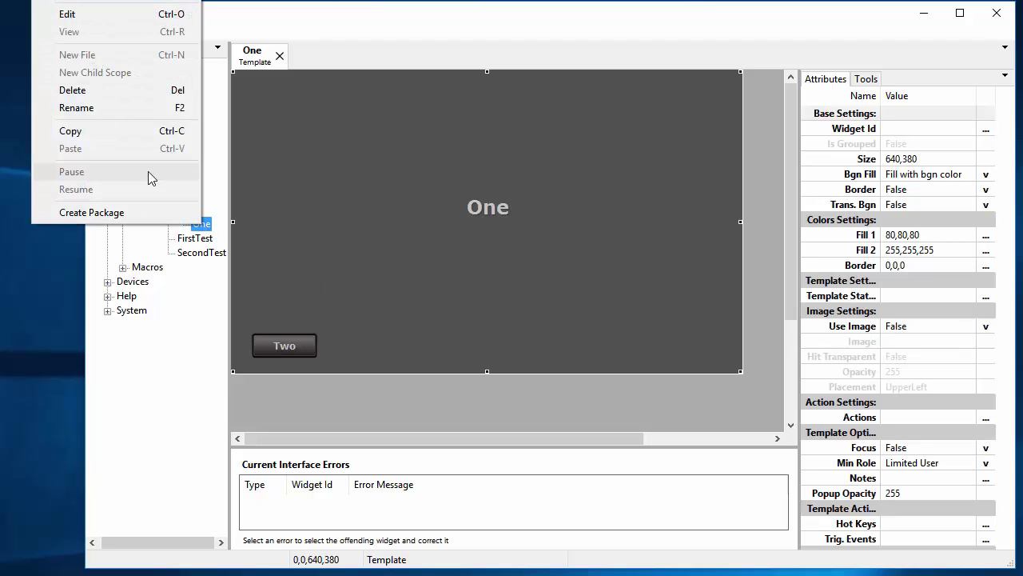
{"action": "left_click", "coordinate": [121, 132]}
{"action": "right_click", "coordinate": [186, 209]}
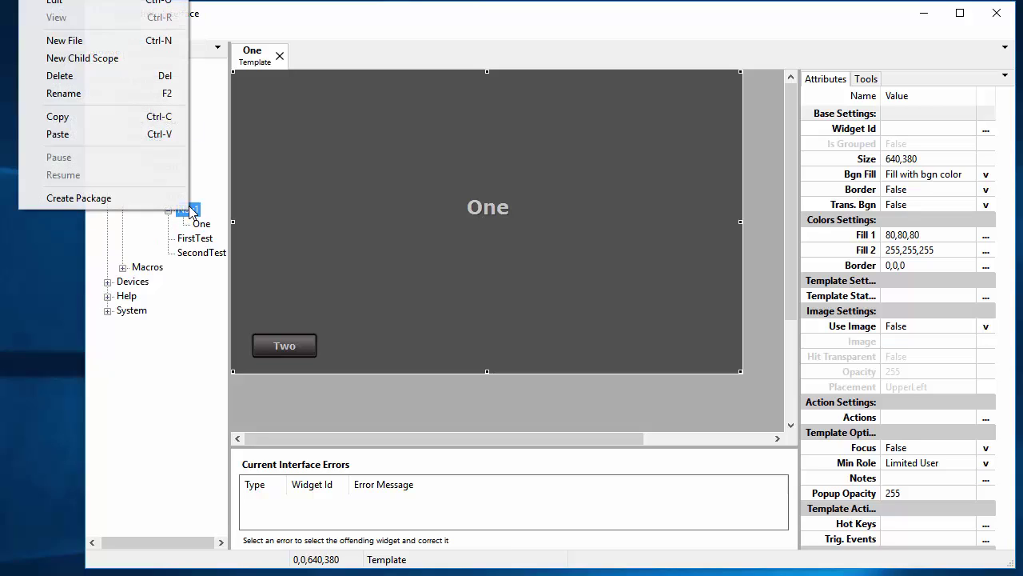
{"action": "left_click", "coordinate": [122, 136]}
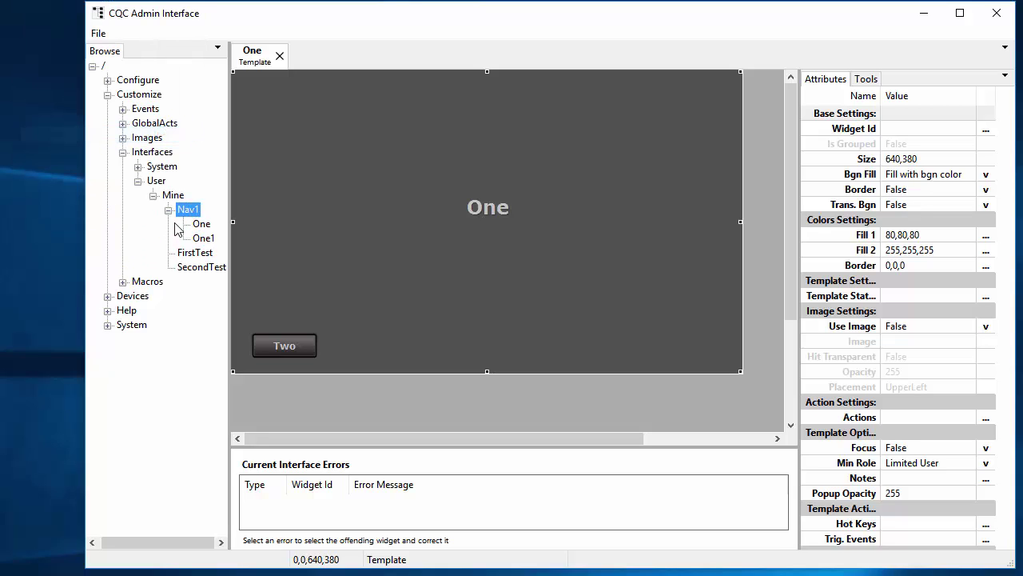
{"action": "key", "text": "F2"}
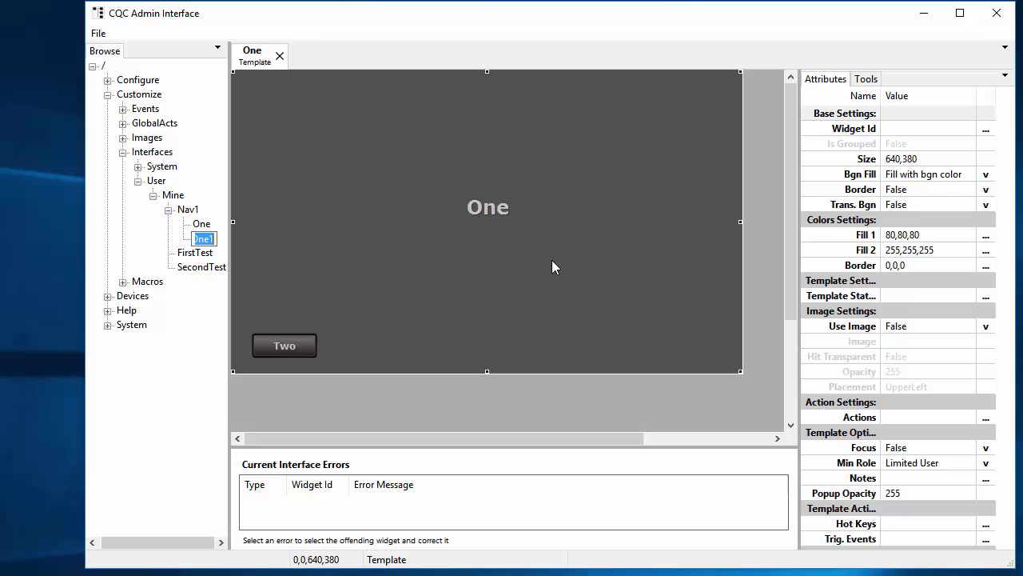
{"action": "type", "text": "Two"}
{"action": "key", "text": "Return"}
{"action": "left_click", "coordinate": [293, 346]}
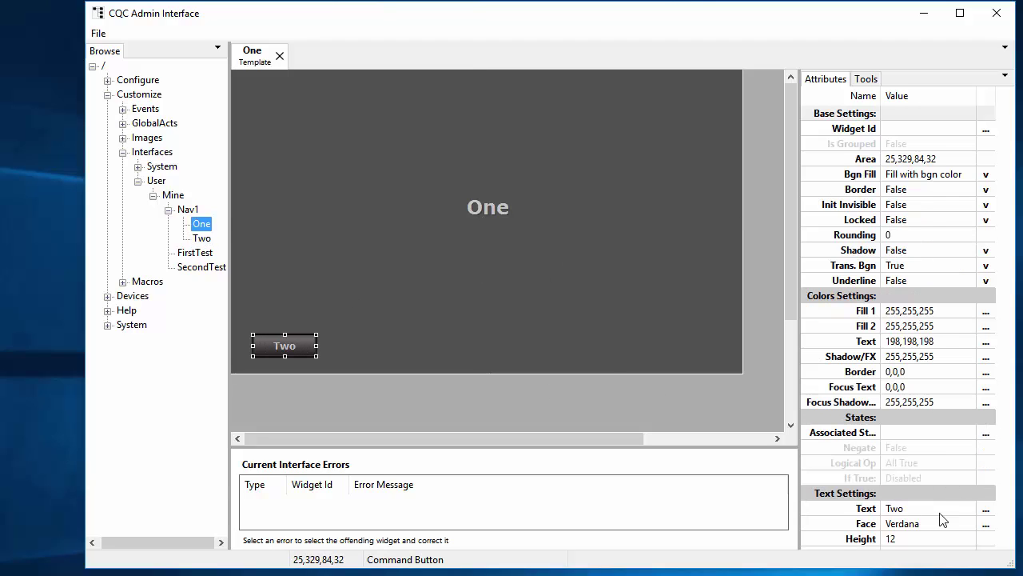
{"action": "scroll", "coordinate": [965, 512], "scroll_direction": "down", "scroll_amount": 5}
Insert an IntfViewer LoadNewTemplate command into the Two button's OnClick action
{"action": "left_click", "coordinate": [987, 540]}
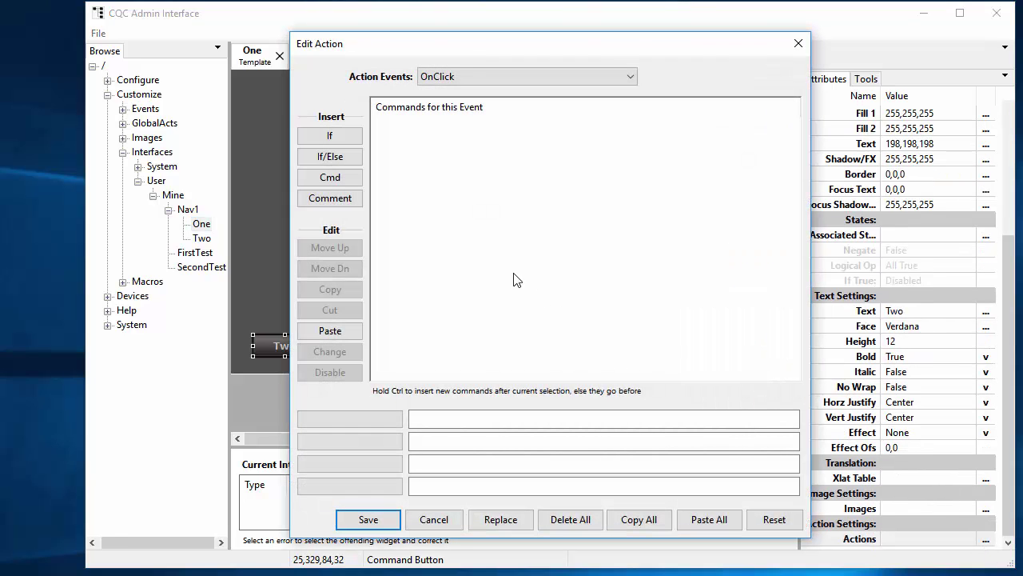
{"action": "left_click", "coordinate": [351, 179]}
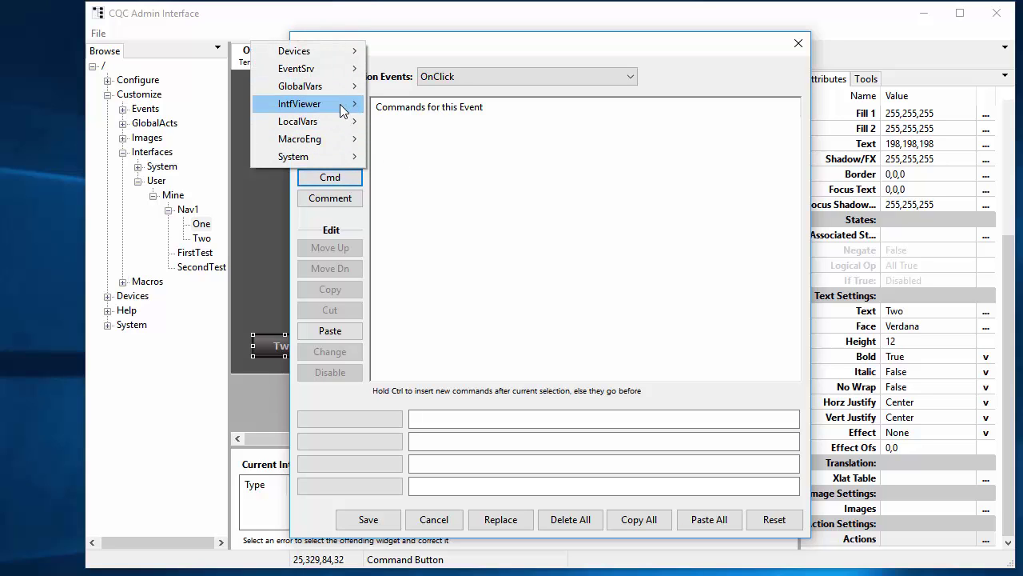
{"action": "mouse_move", "coordinate": [344, 111]}
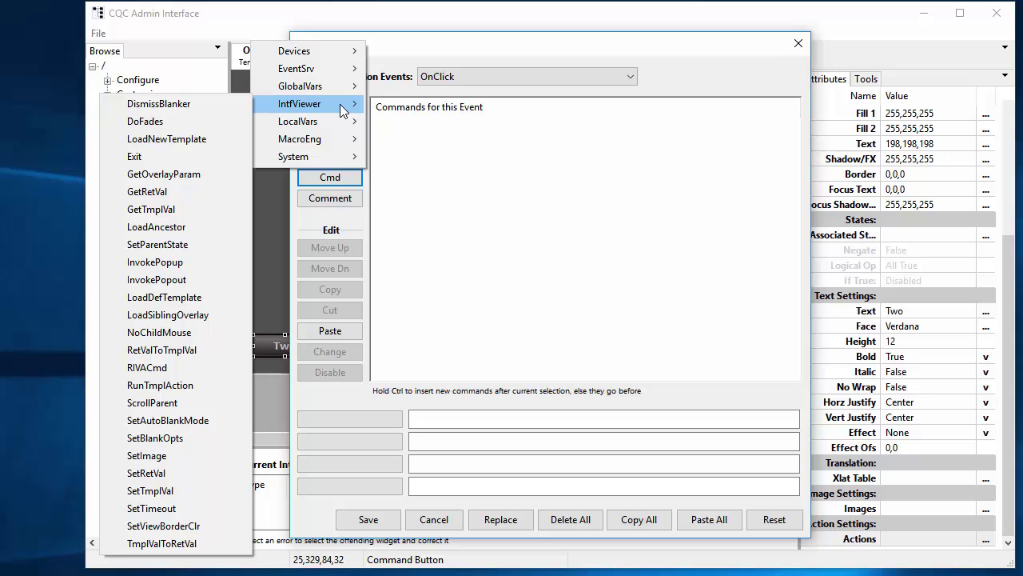
{"action": "left_click", "coordinate": [157, 139]}
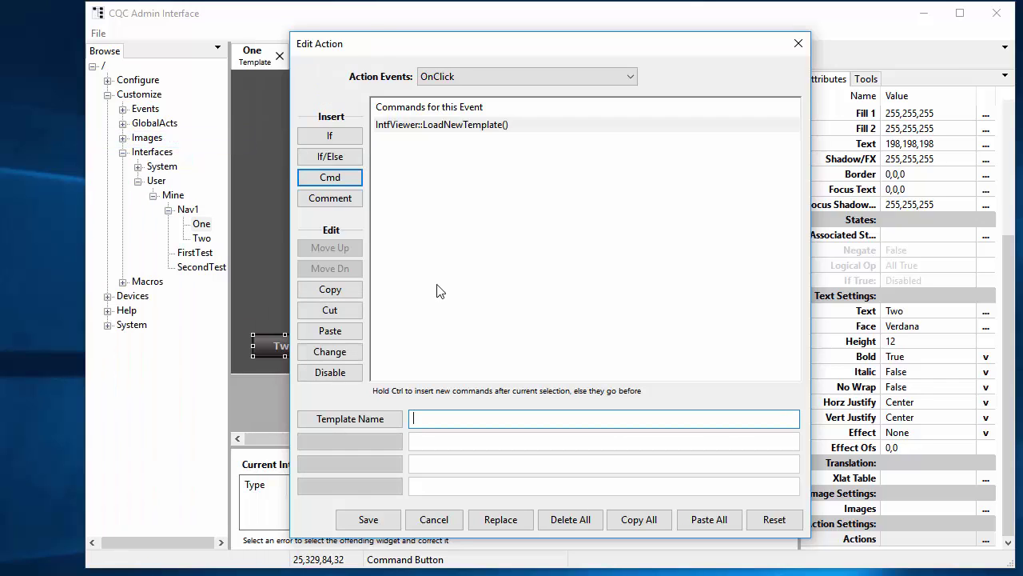
Set the command's template to /Customize/Interfaces/User/Mine/Nav1/Two and save the action
{"action": "left_click", "coordinate": [366, 419]}
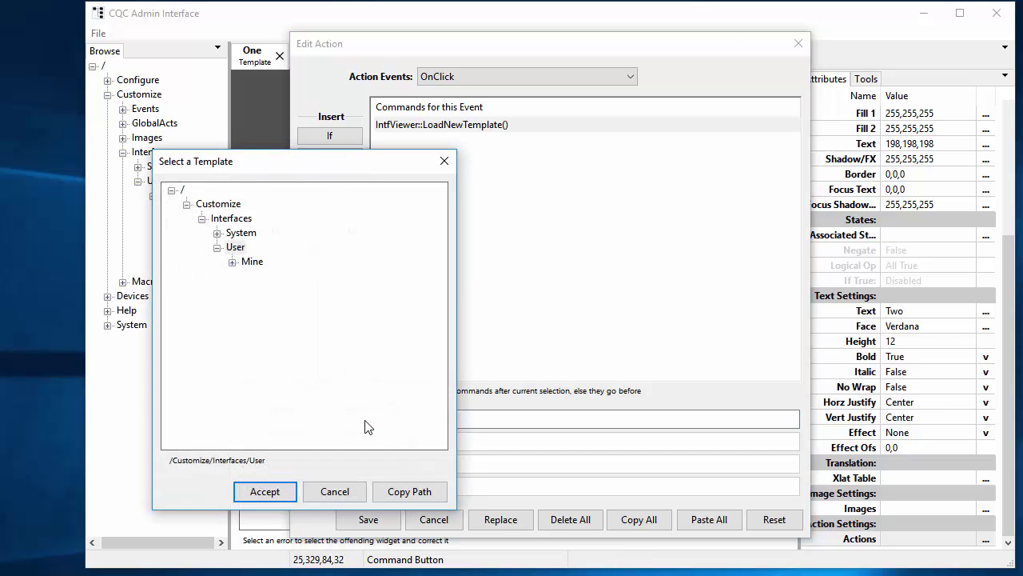
{"action": "left_click_drag", "start_coordinate": [349, 165], "coordinate": [481, 118]}
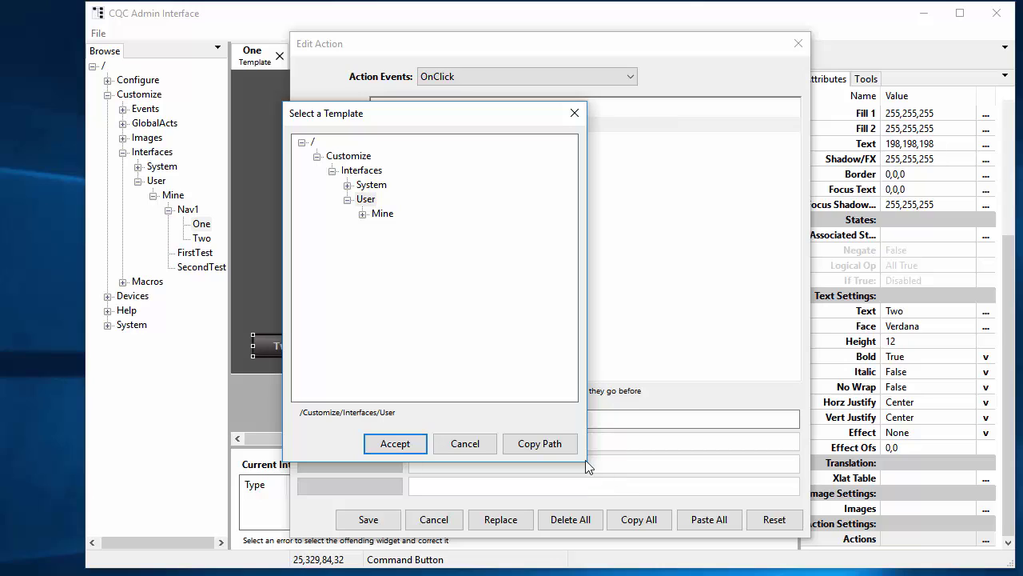
{"action": "left_click_drag", "start_coordinate": [589, 462], "coordinate": [688, 463]}
{"action": "left_click", "coordinate": [363, 214]}
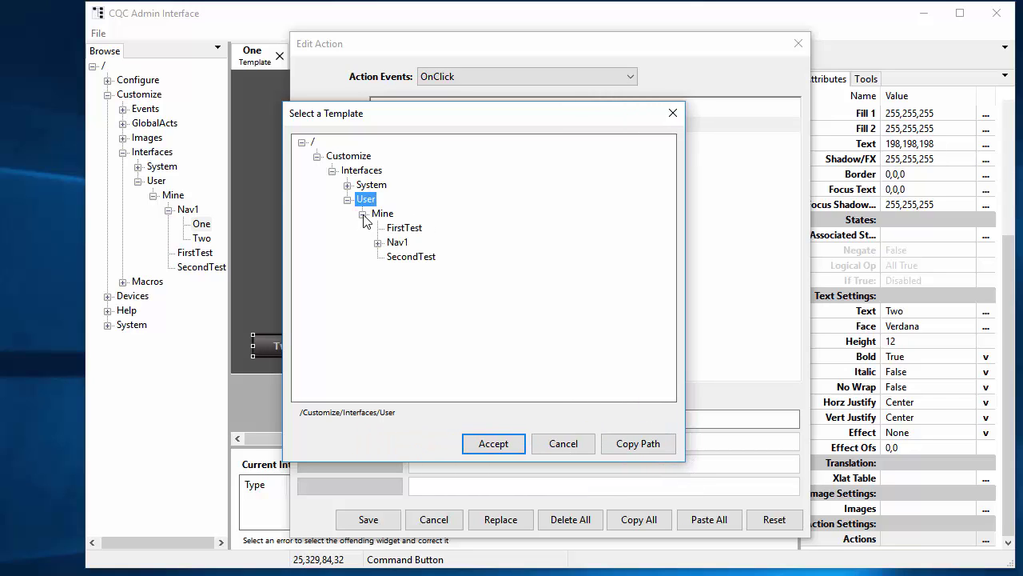
{"action": "left_click", "coordinate": [377, 242]}
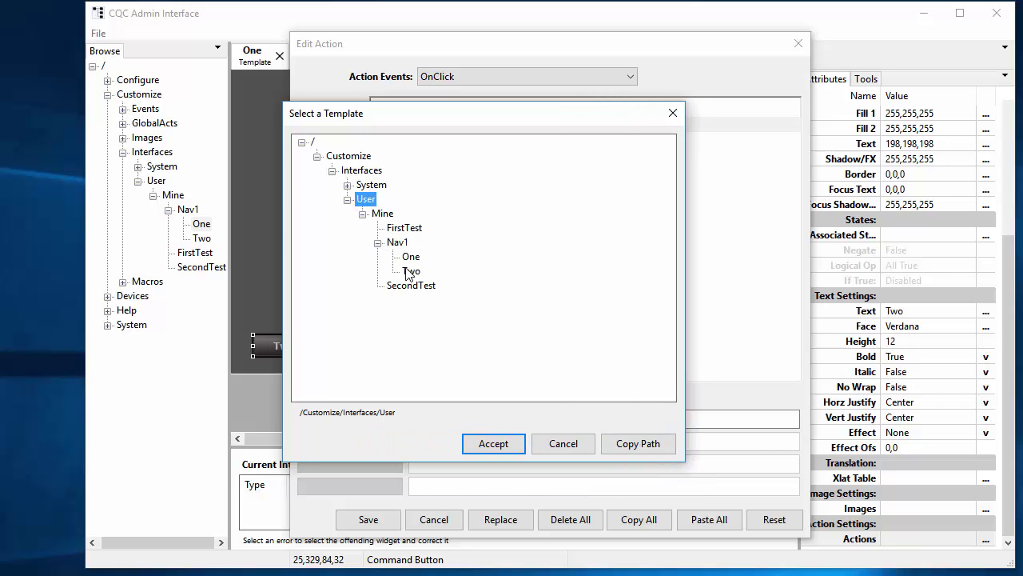
{"action": "left_click", "coordinate": [411, 271]}
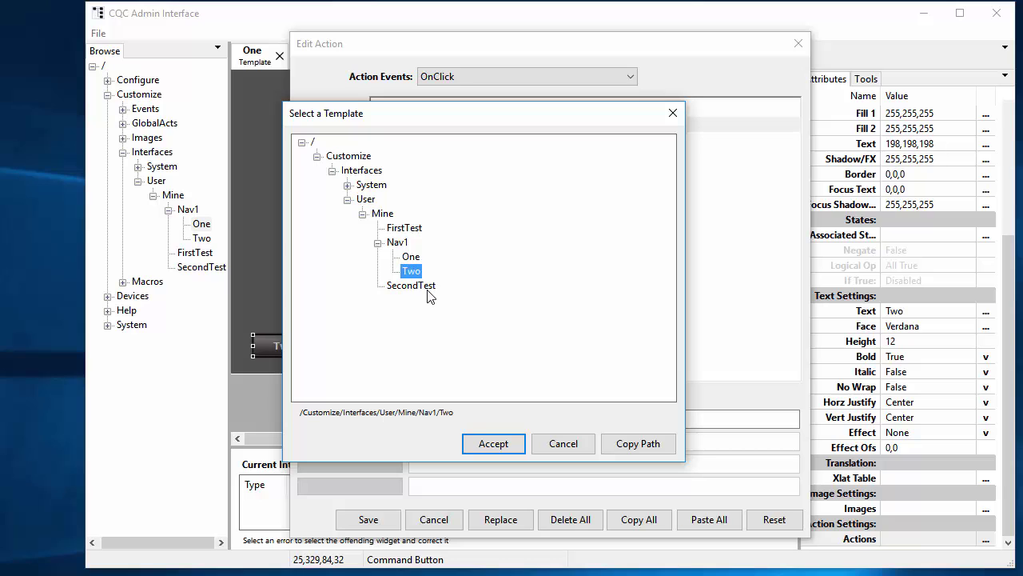
{"action": "left_click", "coordinate": [495, 444]}
{"action": "left_click", "coordinate": [367, 518]}
Open template Two and change its size from 640,480 to 640,380
{"action": "left_click", "coordinate": [477, 299]}
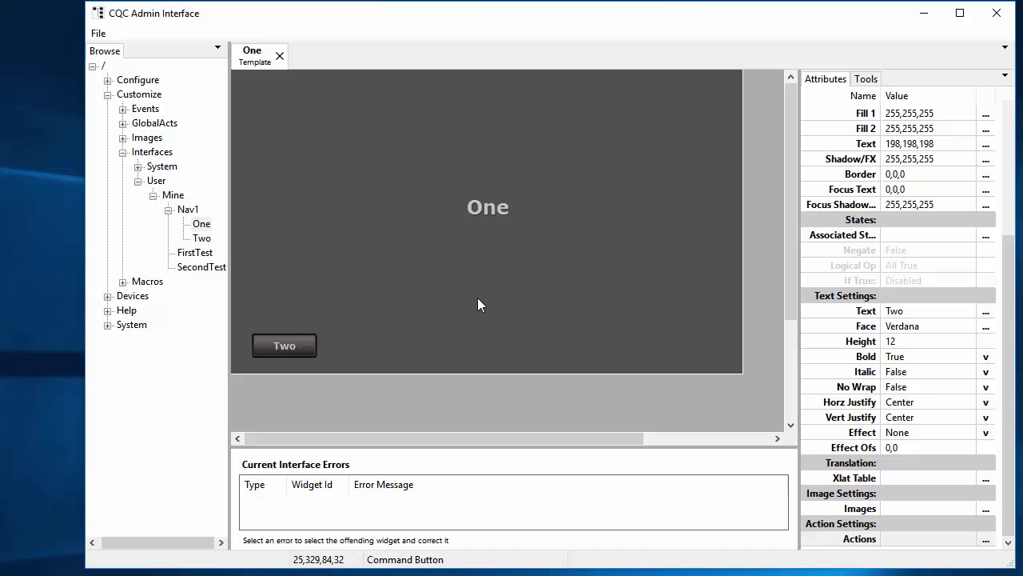
{"action": "double_click", "coordinate": [201, 239]}
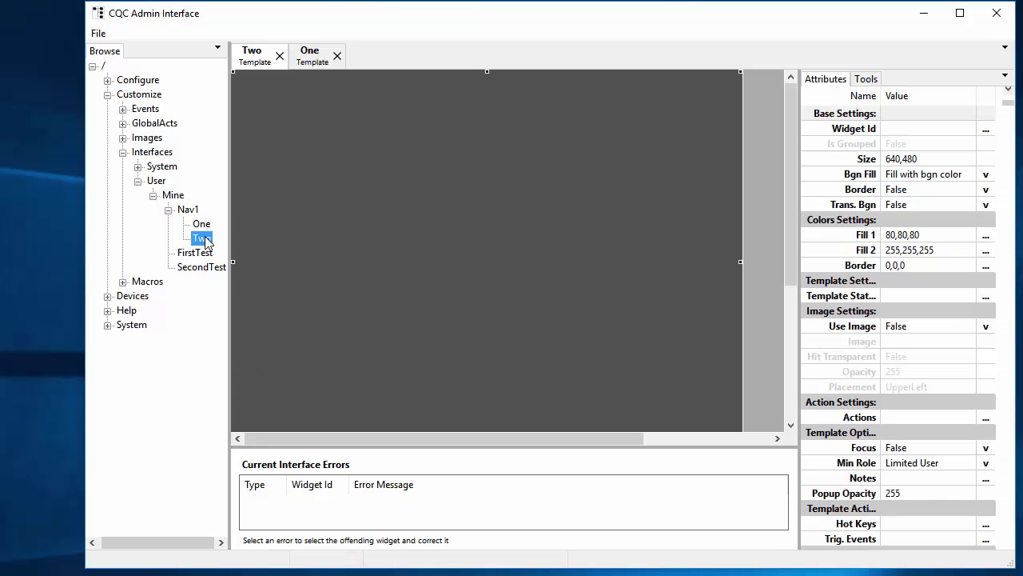
{"action": "left_click", "coordinate": [935, 159]}
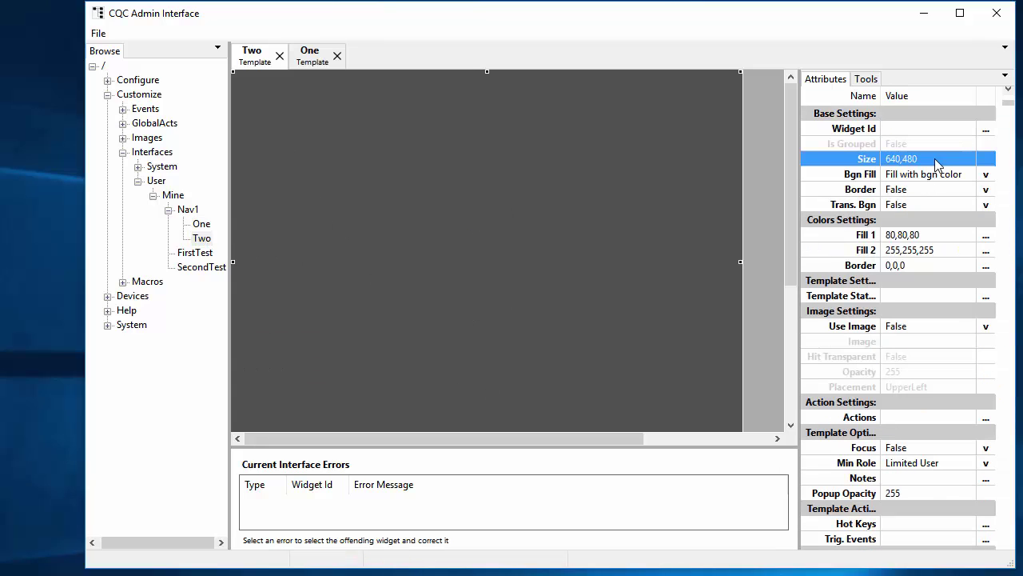
{"action": "left_click", "coordinate": [936, 161]}
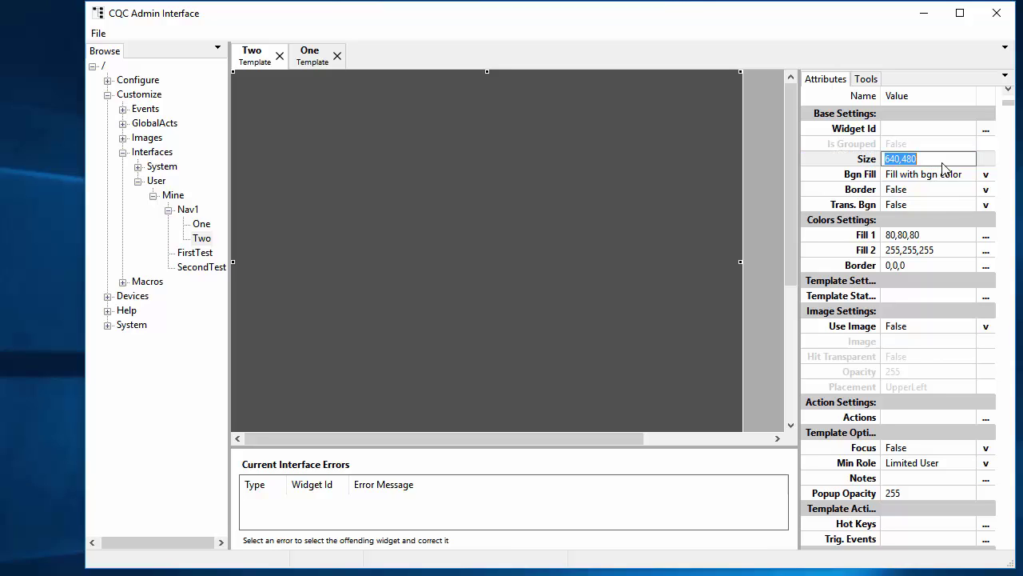
{"action": "left_click", "coordinate": [943, 163]}
{"action": "key", "text": "Delete"}
{"action": "type", "text": "3"}
{"action": "key", "text": "Return"}
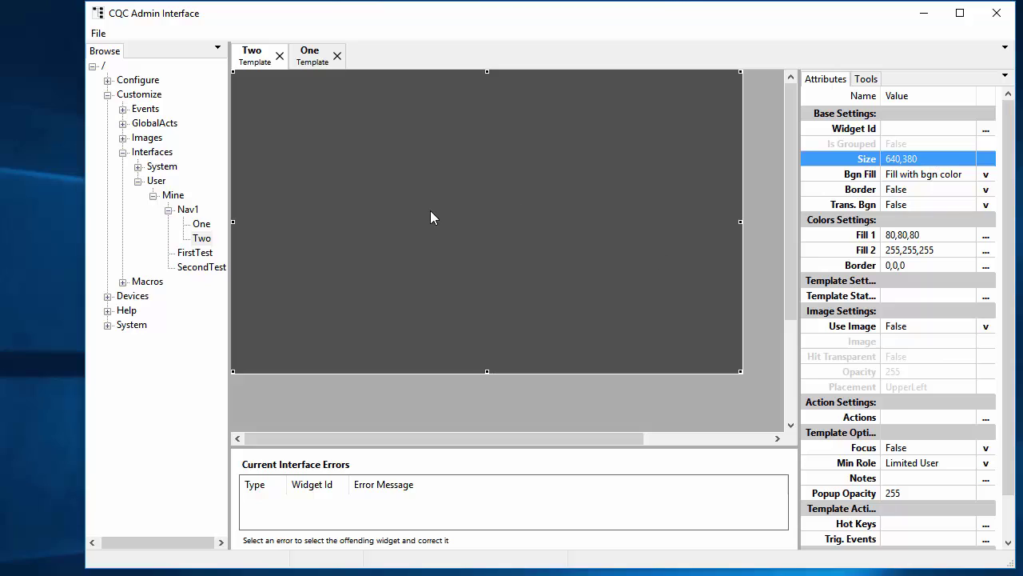
{"action": "left_click", "coordinate": [430, 210]}
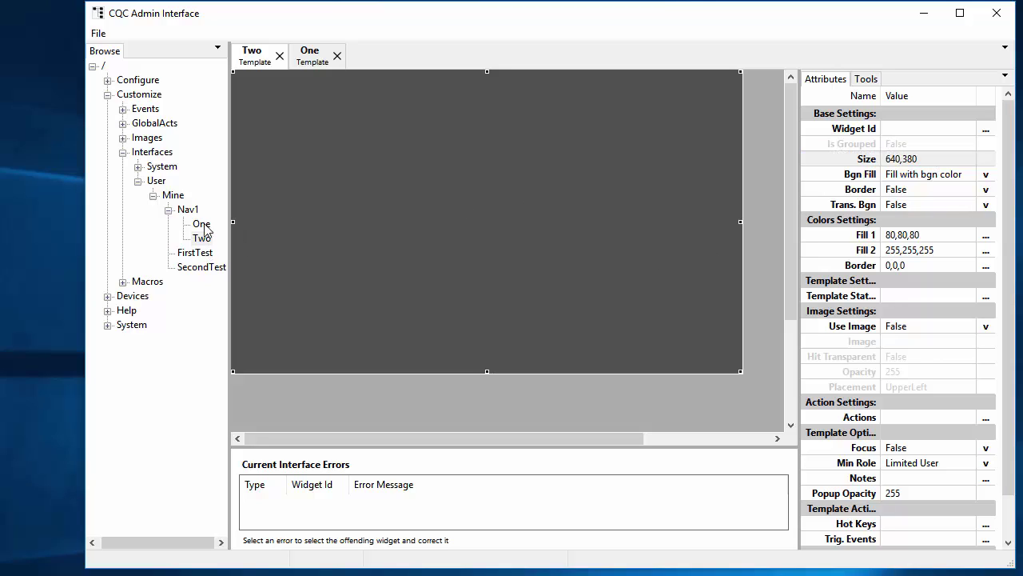
Copy the One title and Two button from template One and paste them onto Two
{"action": "left_click", "coordinate": [312, 56]}
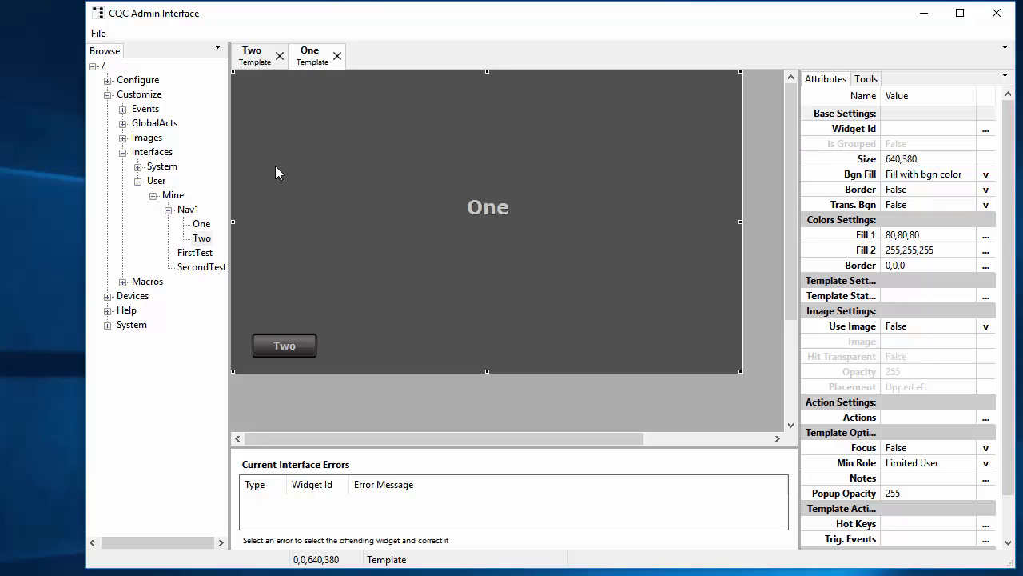
{"action": "left_click_drag", "start_coordinate": [246, 84], "coordinate": [671, 352]}
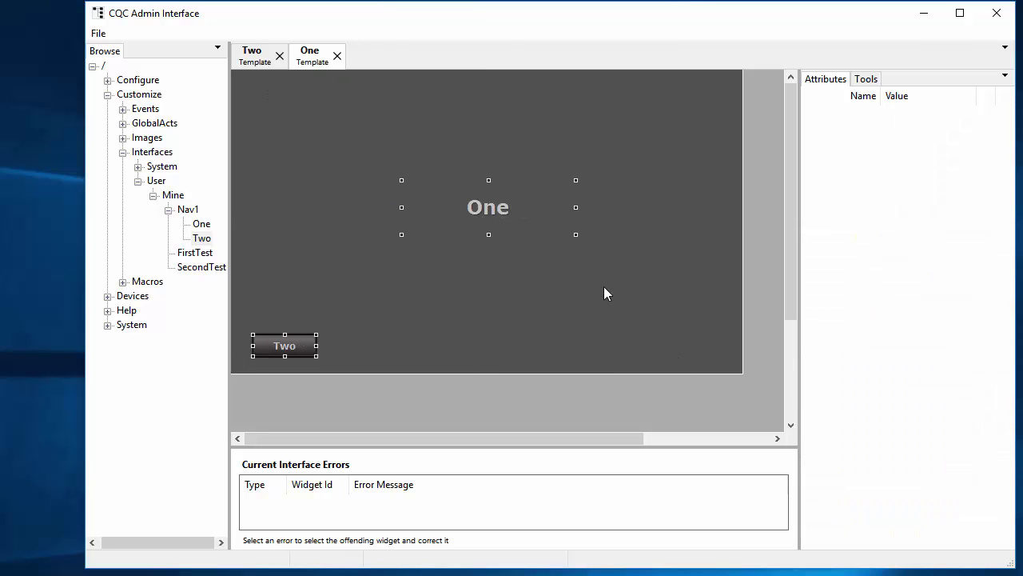
{"action": "right_click", "coordinate": [506, 208]}
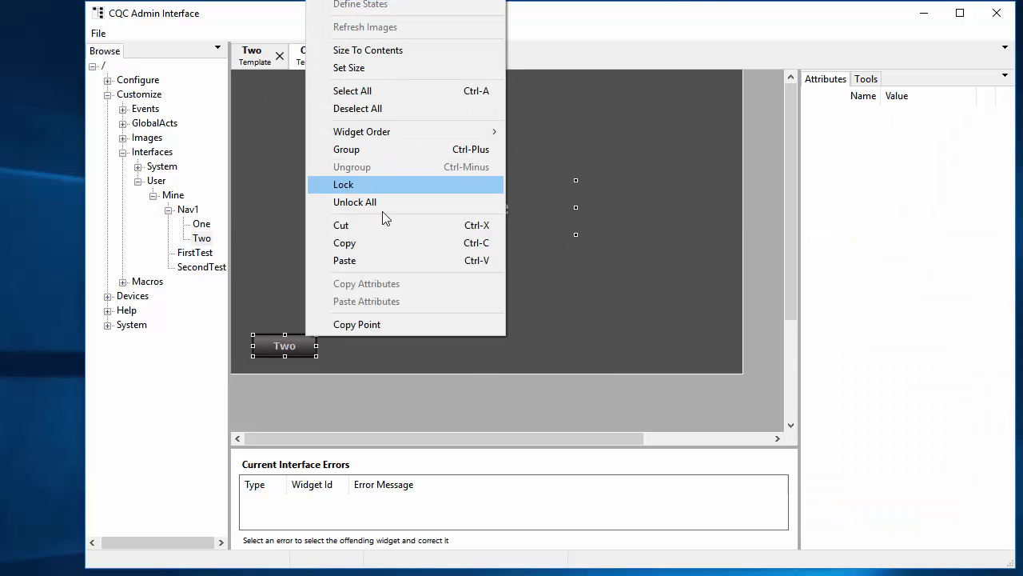
{"action": "left_click", "coordinate": [377, 242]}
{"action": "left_click", "coordinate": [258, 62]}
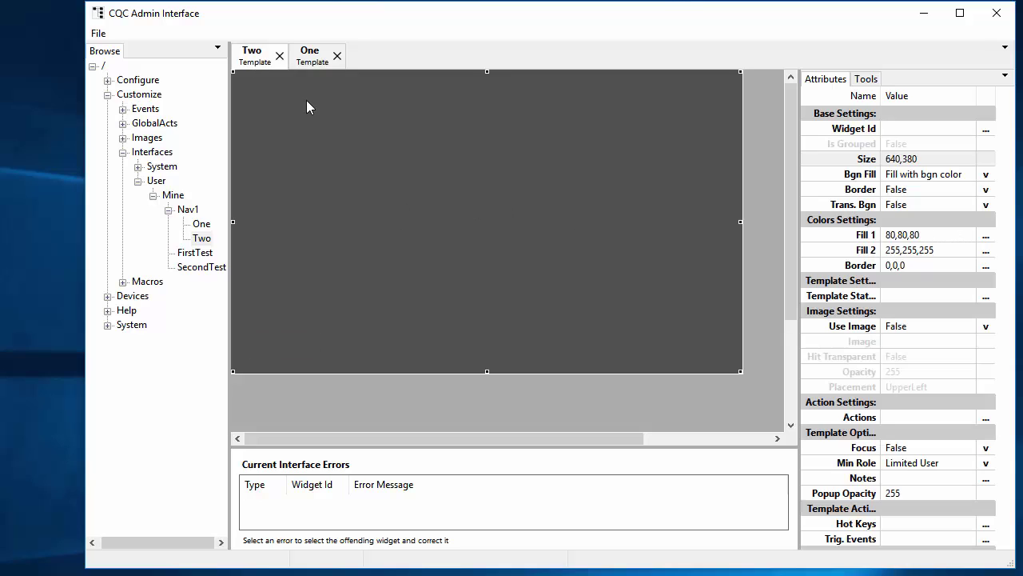
{"action": "right_click", "coordinate": [246, 85]}
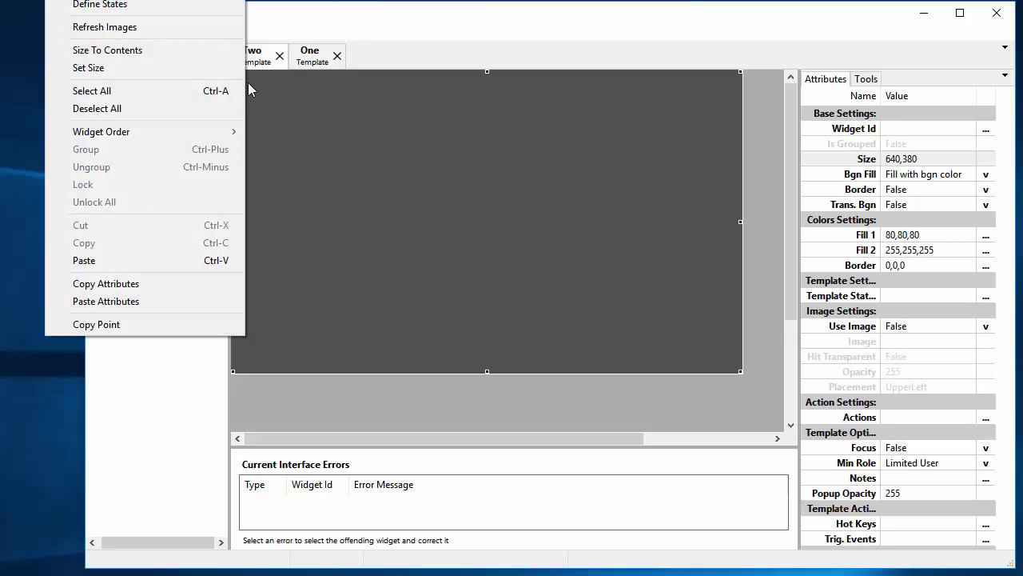
{"action": "left_click", "coordinate": [150, 261]}
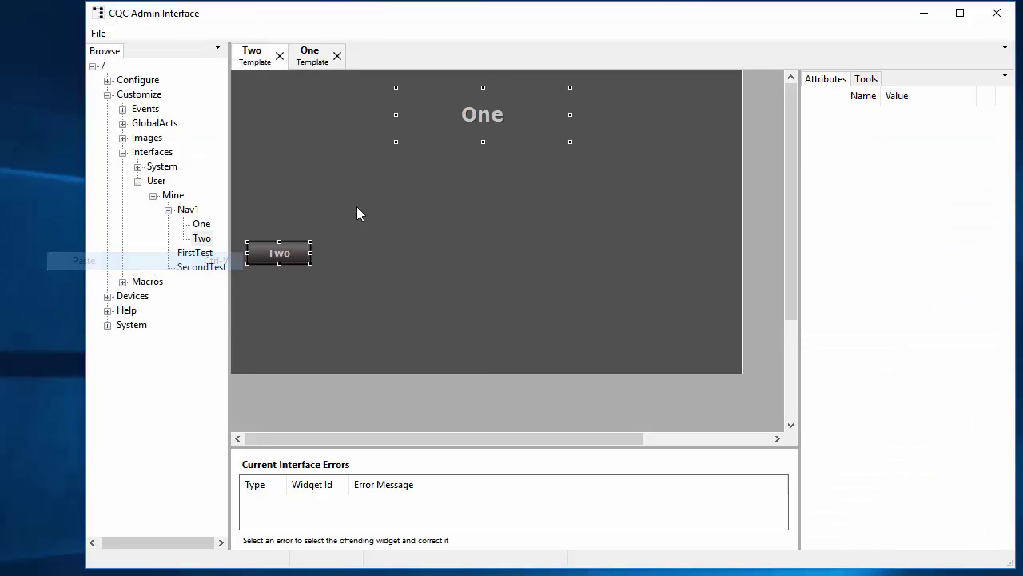
{"action": "left_click", "coordinate": [504, 192]}
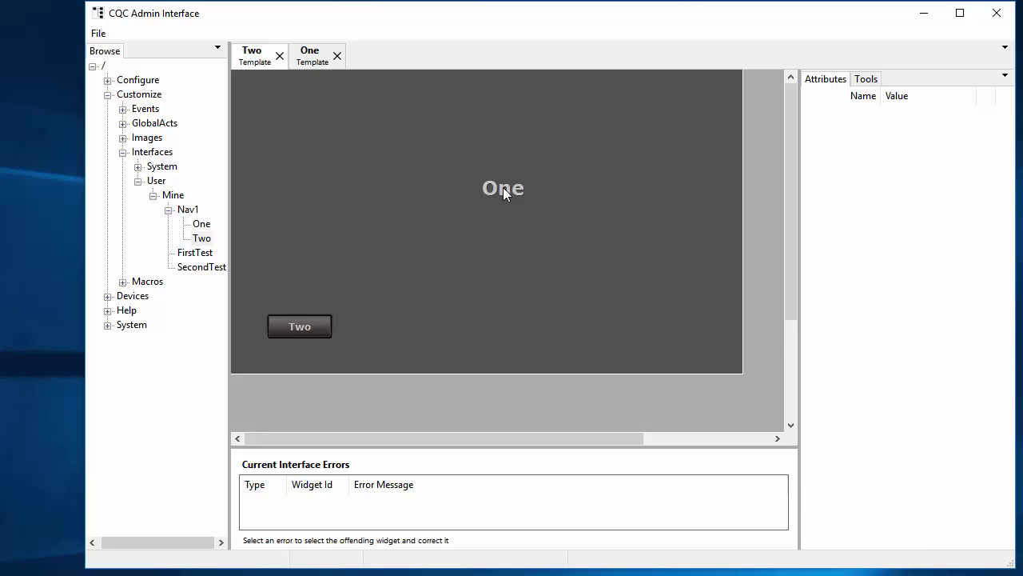
{"action": "left_click", "coordinate": [504, 188]}
{"action": "left_click", "coordinate": [289, 328], "text": "ctrl"}
Change the pasted title's text on template Two to Two
{"action": "left_click_drag", "start_coordinate": [278, 343], "coordinate": [278, 342]}
{"action": "left_click", "coordinate": [484, 209]}
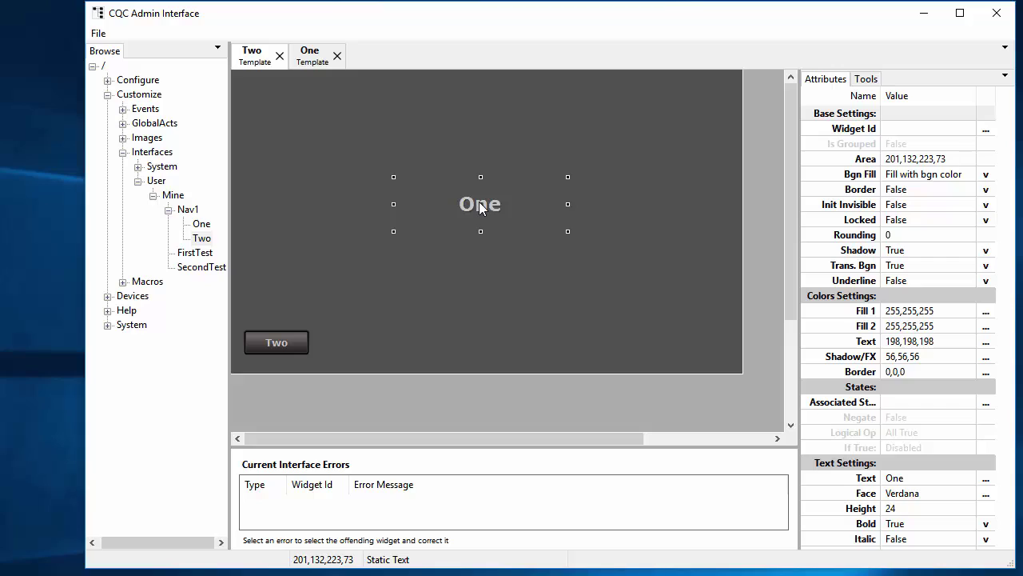
{"action": "left_click", "coordinate": [923, 478]}
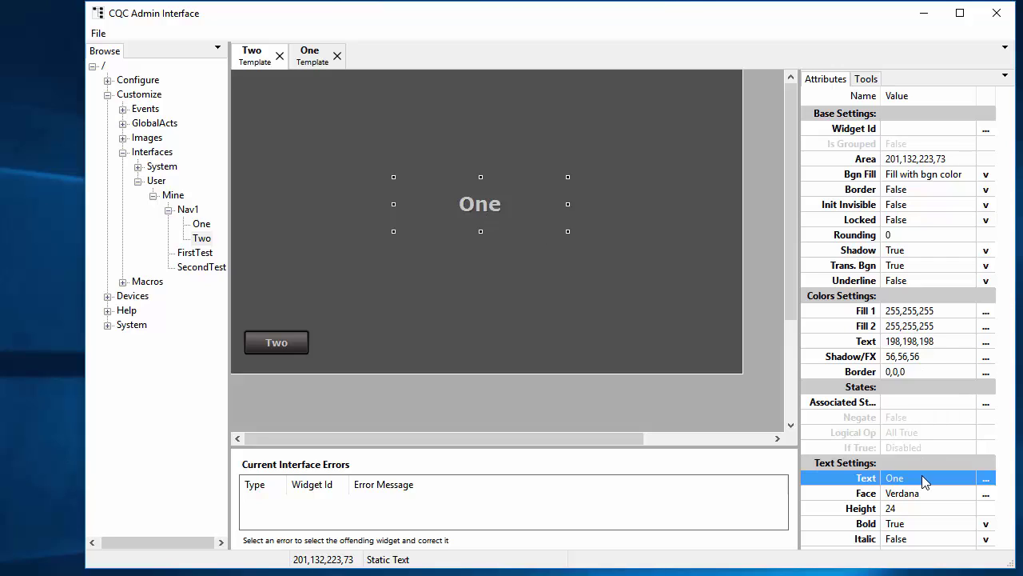
{"action": "left_click", "coordinate": [922, 476]}
{"action": "type", "text": "Two"}
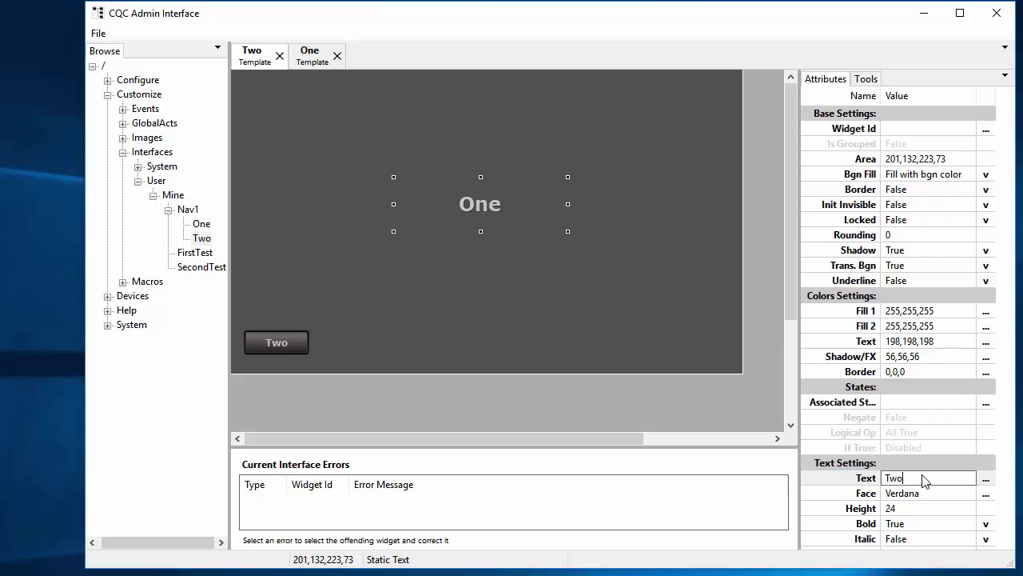
{"action": "key", "text": "Return"}
Relabel the pasted button on template Two as One
{"action": "left_click", "coordinate": [280, 345]}
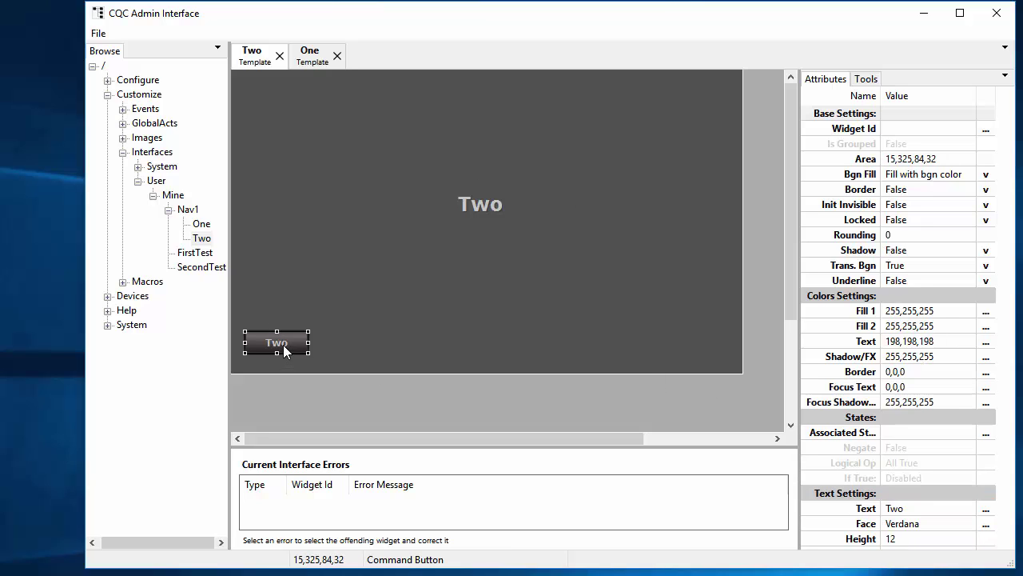
{"action": "left_click", "coordinate": [931, 508]}
{"action": "scroll", "coordinate": [930, 512], "scroll_direction": "down", "scroll_amount": 4}
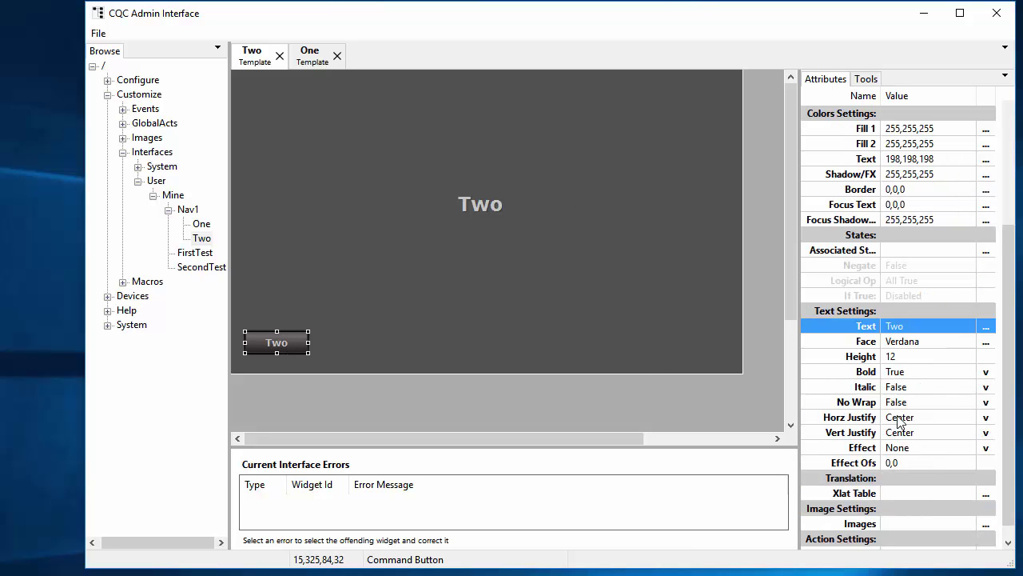
{"action": "left_click", "coordinate": [908, 329]}
{"action": "type", "text": "One"}
{"action": "key", "text": "Return"}
Point the button's LoadNewTemplate action at /User/Mine/Nav1/One and save it
{"action": "scroll", "coordinate": [923, 417], "scroll_direction": "down", "scroll_amount": 1}
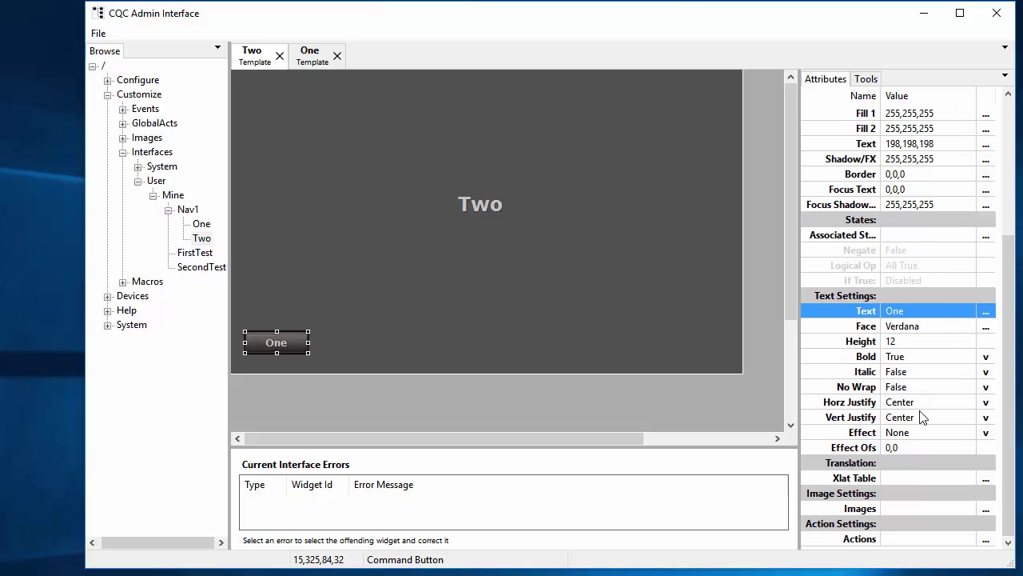
{"action": "left_click", "coordinate": [986, 538]}
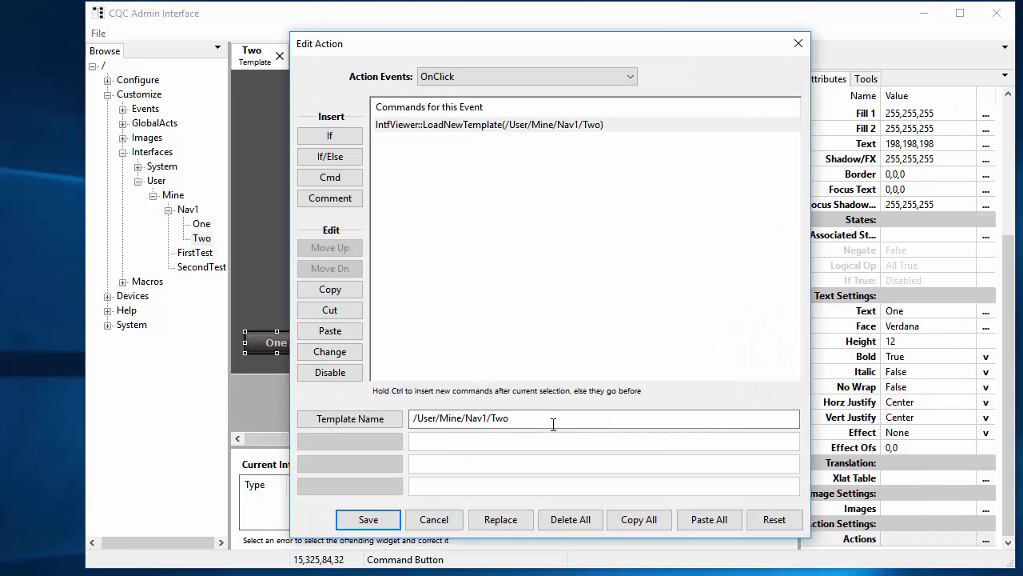
{"action": "left_click", "coordinate": [553, 424]}
{"action": "key", "text": "BackSpace"}
{"action": "key", "text": "BackSpace"}
{"action": "key", "text": "BackSpace"}
{"action": "type", "text": "One"}
{"action": "left_click", "coordinate": [362, 519]}
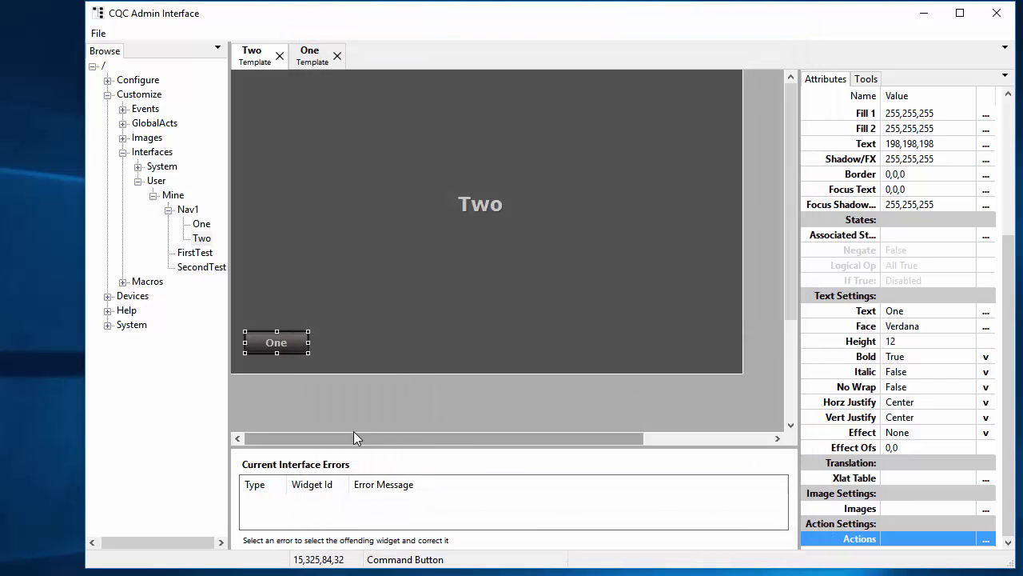
{"action": "left_click", "coordinate": [402, 306]}
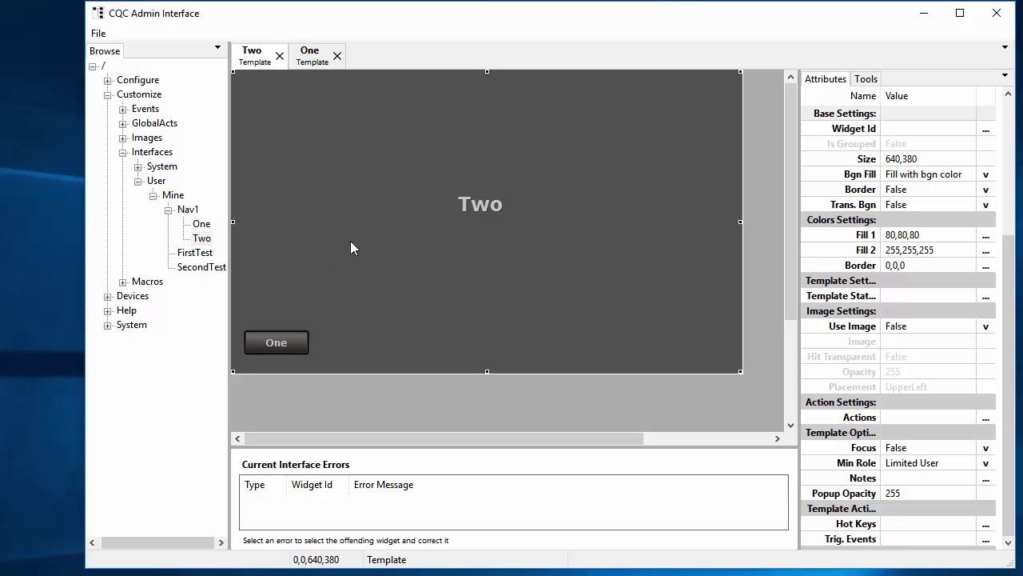
{"action": "left_click", "coordinate": [315, 63]}
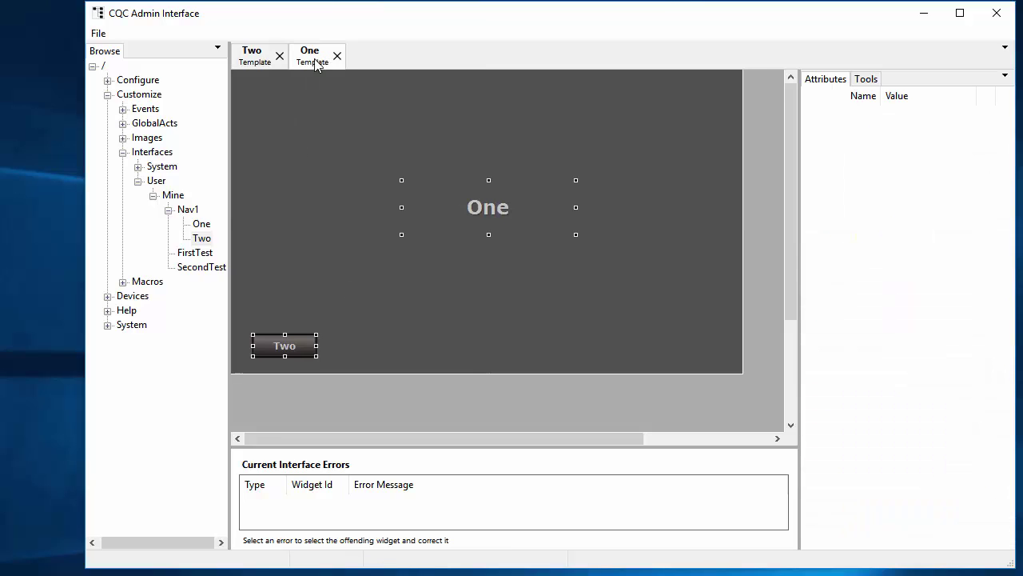
Save all open templates with File > Save All
{"action": "left_click", "coordinate": [406, 312]}
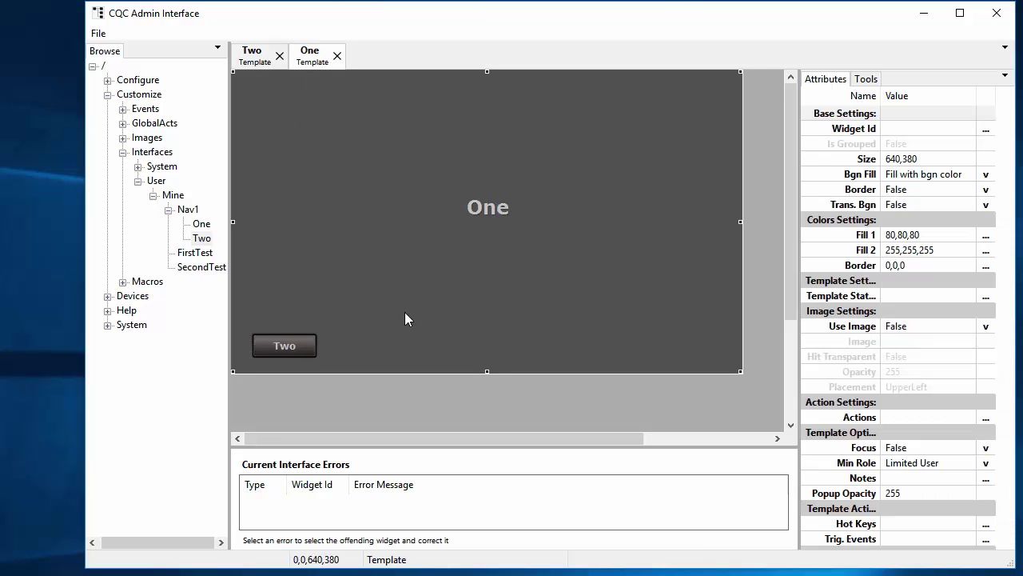
{"action": "left_click", "coordinate": [255, 55]}
{"action": "left_click", "coordinate": [99, 35]}
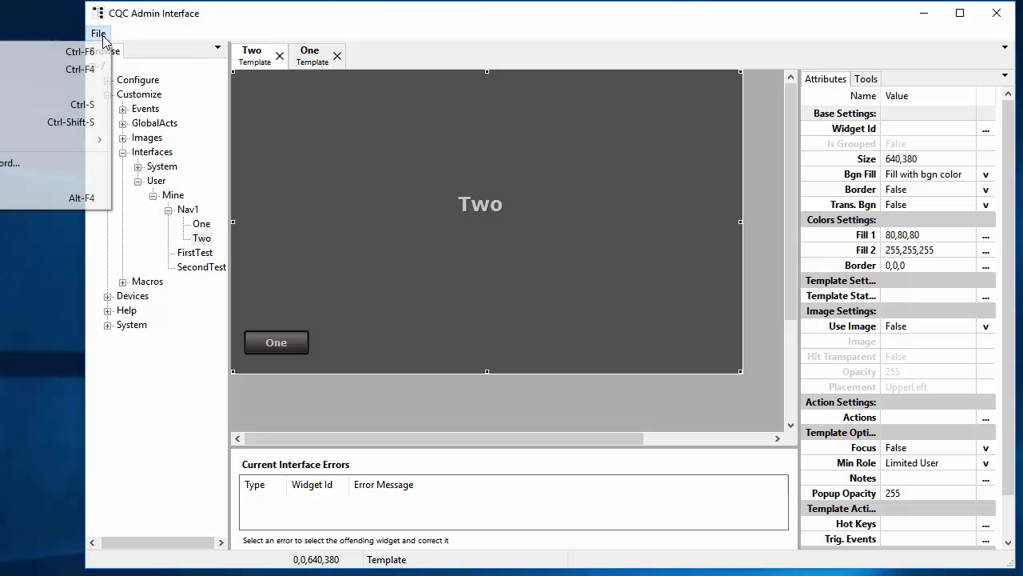
{"action": "left_click", "coordinate": [36, 122]}
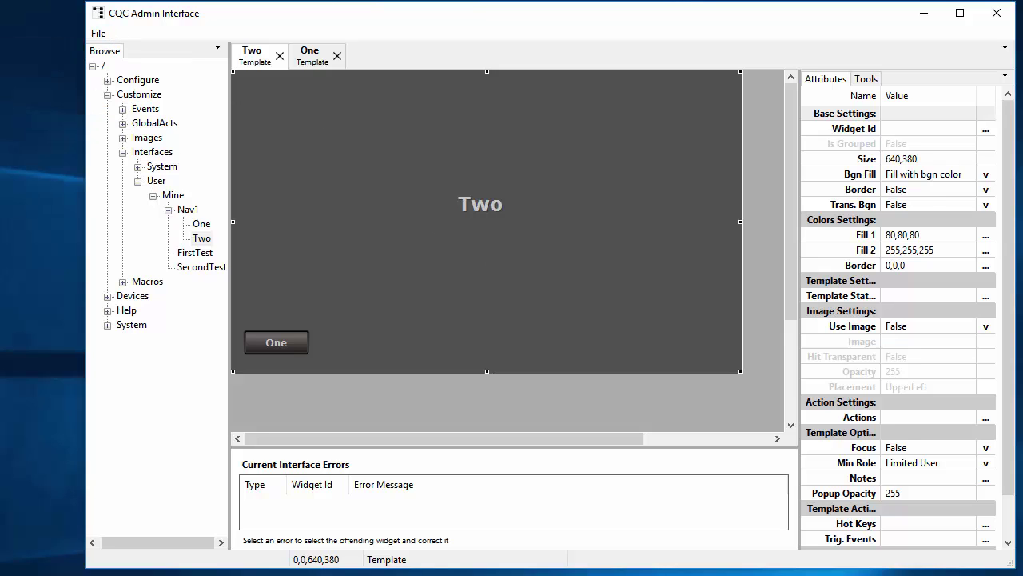
Launch the Interface Template Viewer and log in with the administrator username and password
{"action": "key", "text": "super"}
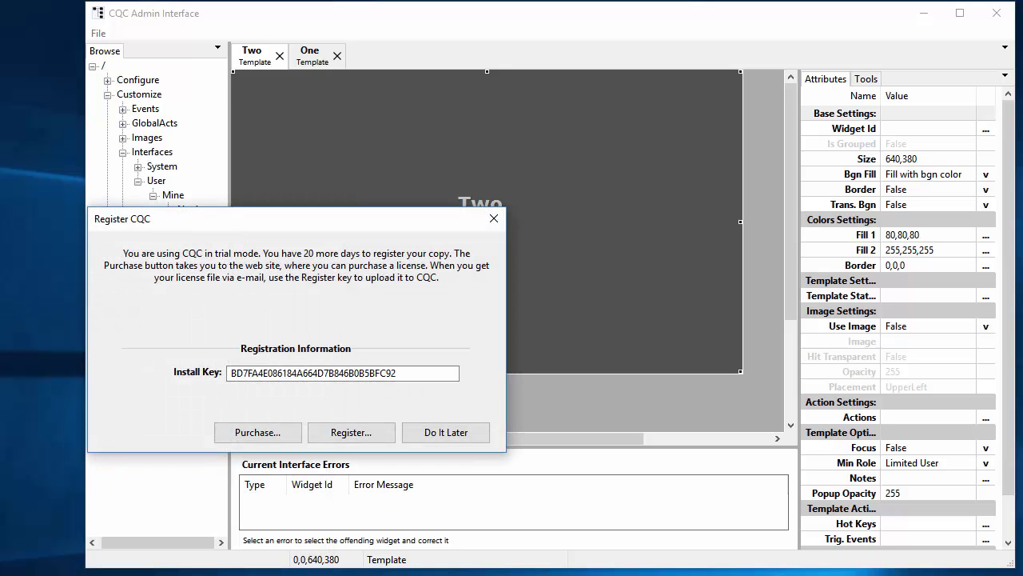
{"action": "key", "text": "Tab"}
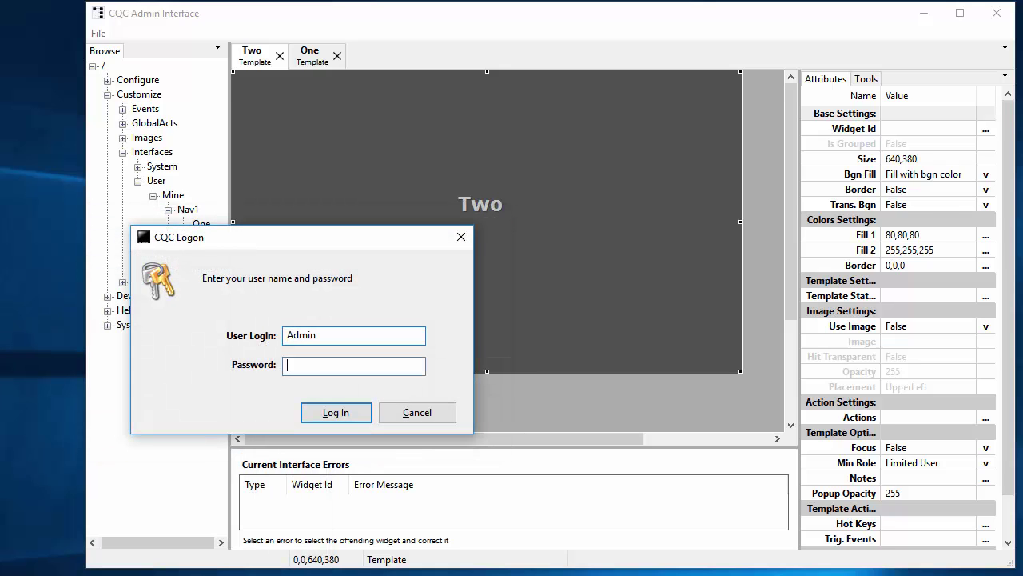
{"action": "key", "text": "Return"}
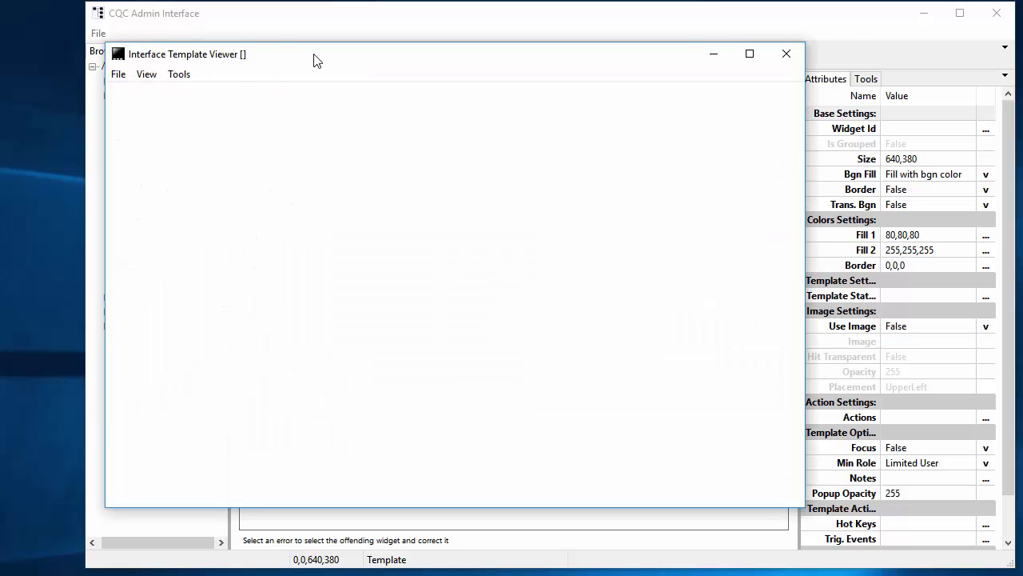
Open /User/Mine/Nav1/One in the viewer, then test switching to Two and back to One
{"action": "left_click_drag", "start_coordinate": [312, 59], "coordinate": [373, 59]}
{"action": "left_click", "coordinate": [173, 74]}
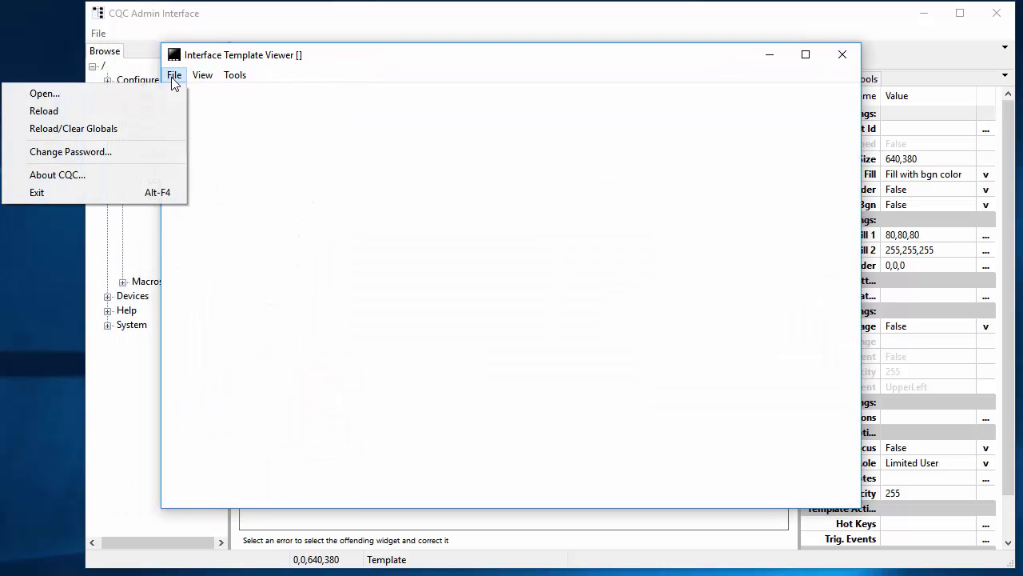
{"action": "left_click", "coordinate": [66, 96]}
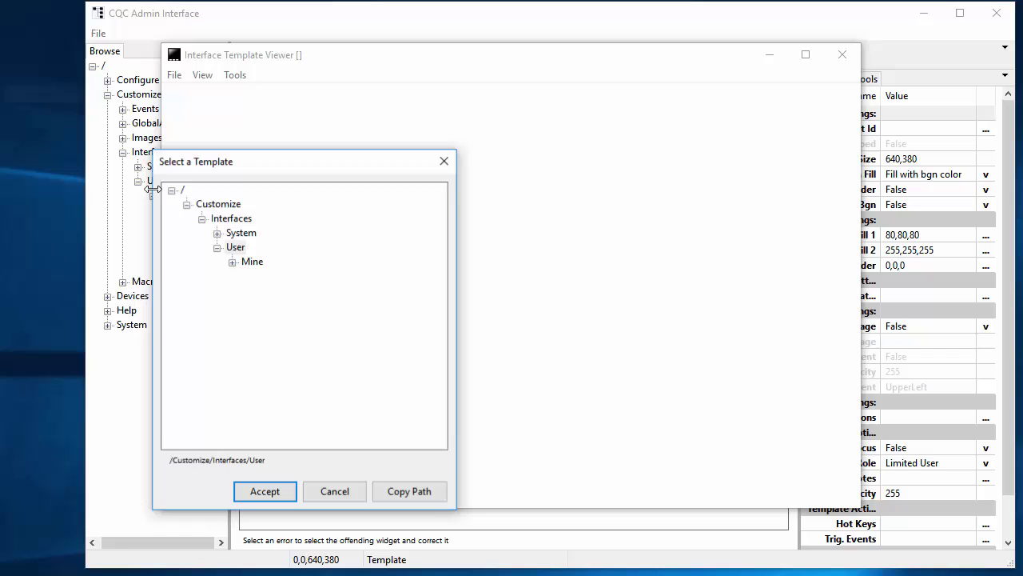
{"action": "left_click", "coordinate": [232, 261]}
{"action": "left_click", "coordinate": [247, 291]}
{"action": "double_click", "coordinate": [276, 305]}
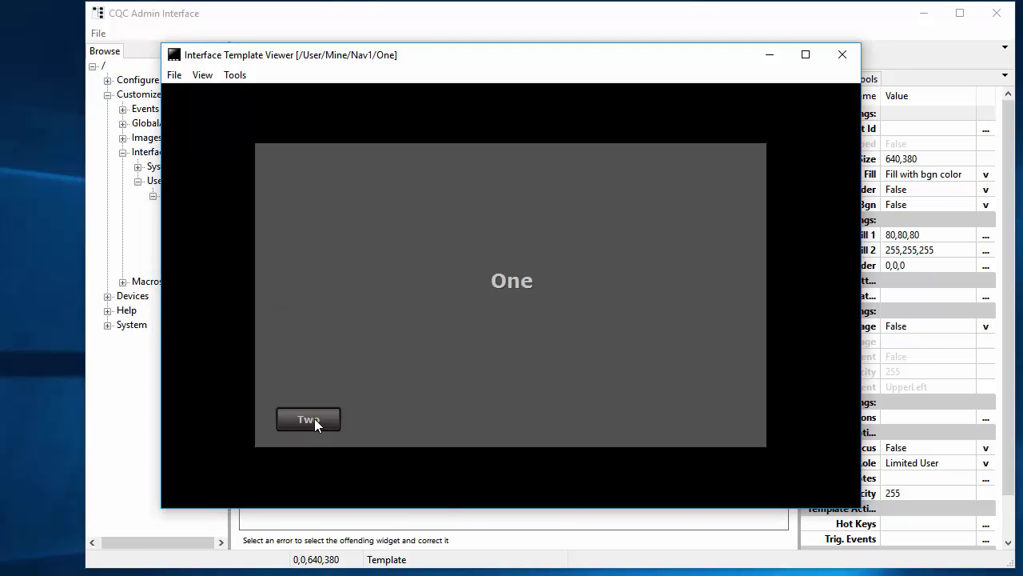
{"action": "left_click", "coordinate": [308, 419]}
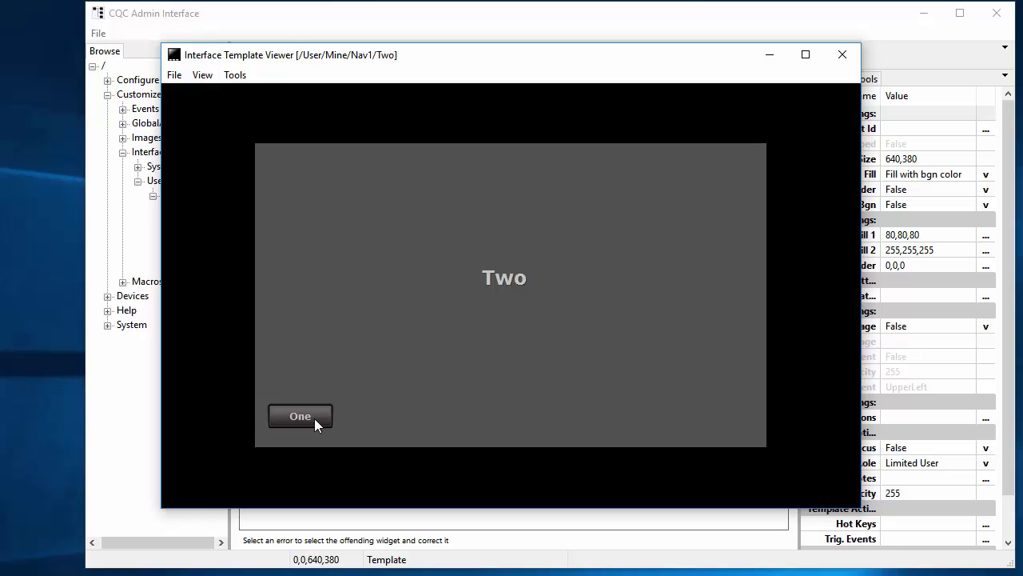
{"action": "left_click", "coordinate": [315, 418]}
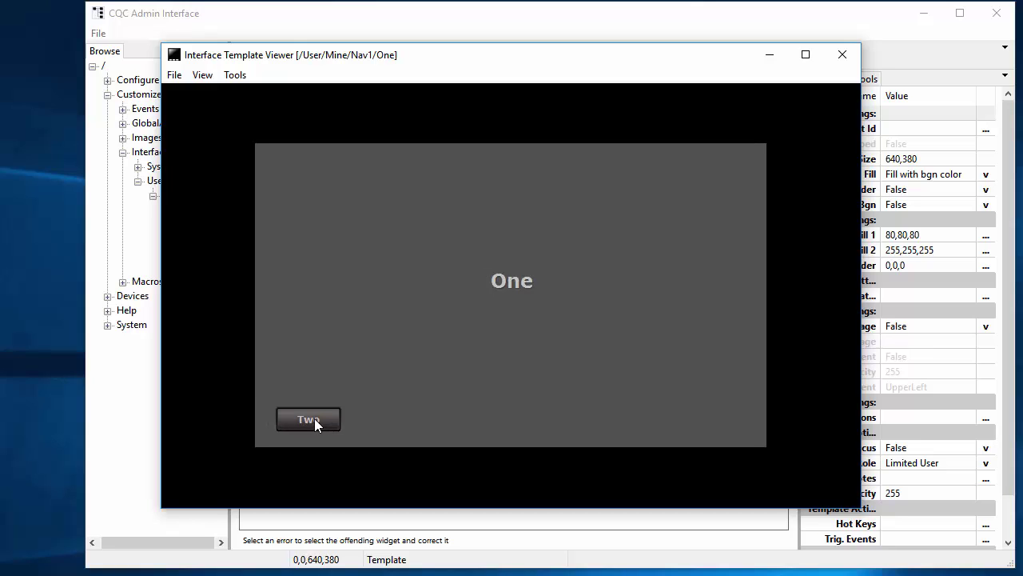